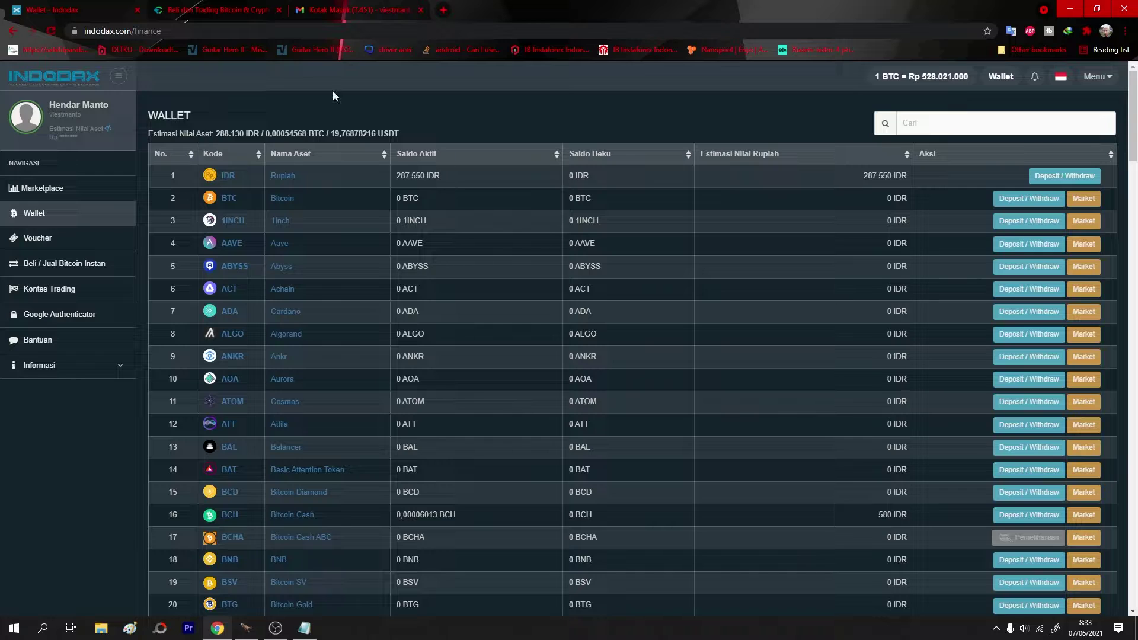
- Back in the Indodax wallet, search 'z' and open the Zilliqa (ZIL) page
{"action": "left_click", "coordinate": [243, 13]}
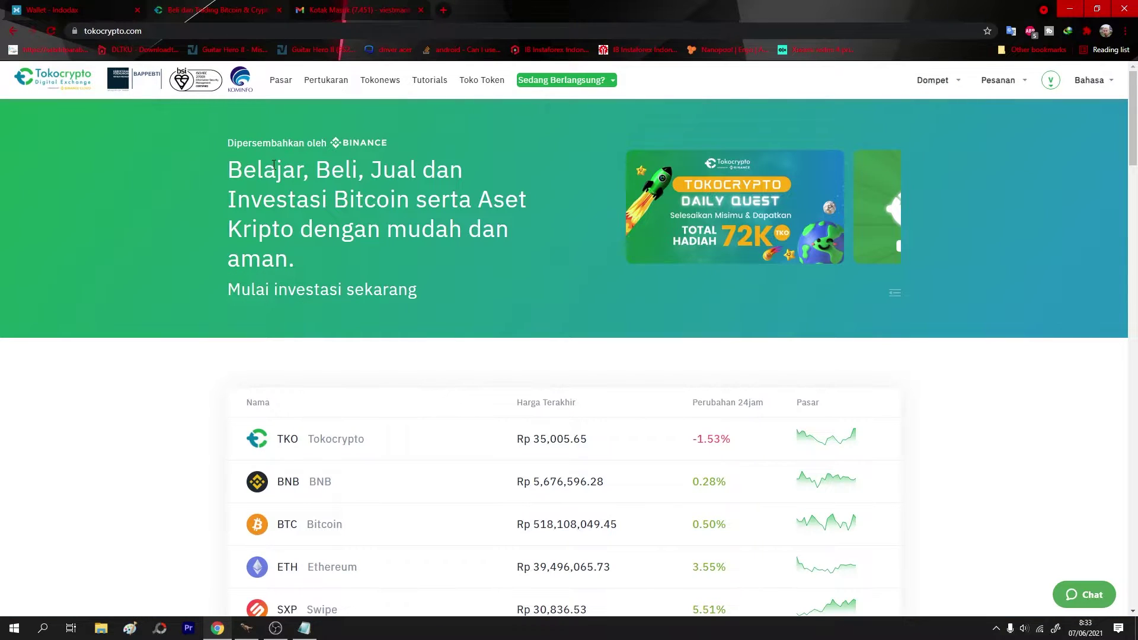
{"action": "key", "text": "ctrl+shift+Tab"}
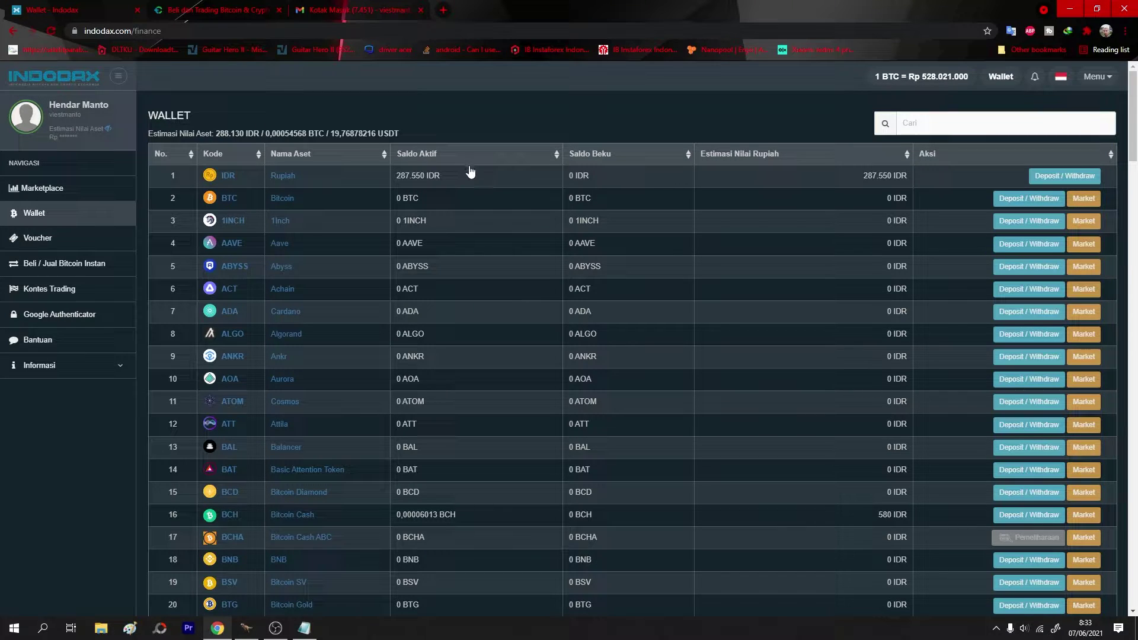
{"action": "left_click", "coordinate": [907, 129]}
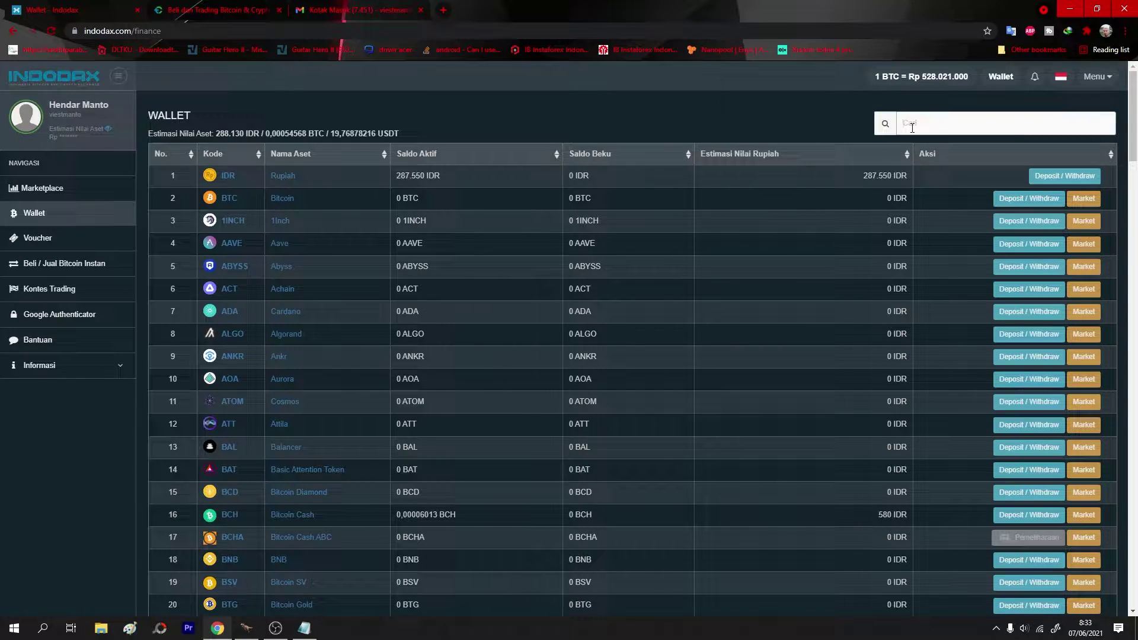
{"action": "type", "text": "zi"}
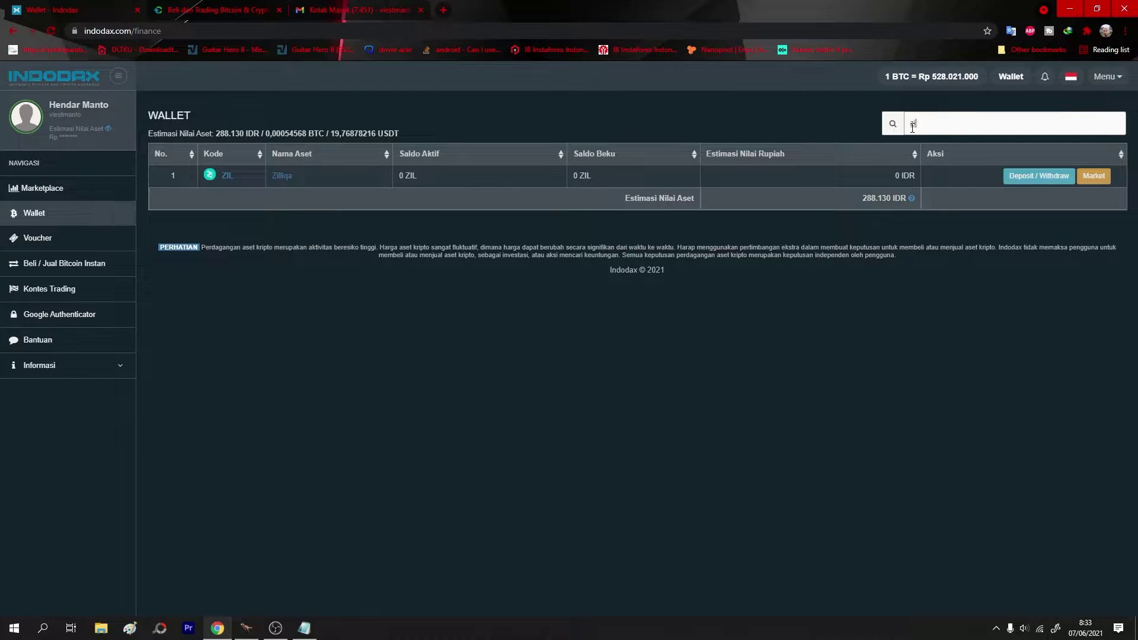
{"action": "left_click", "coordinate": [223, 179]}
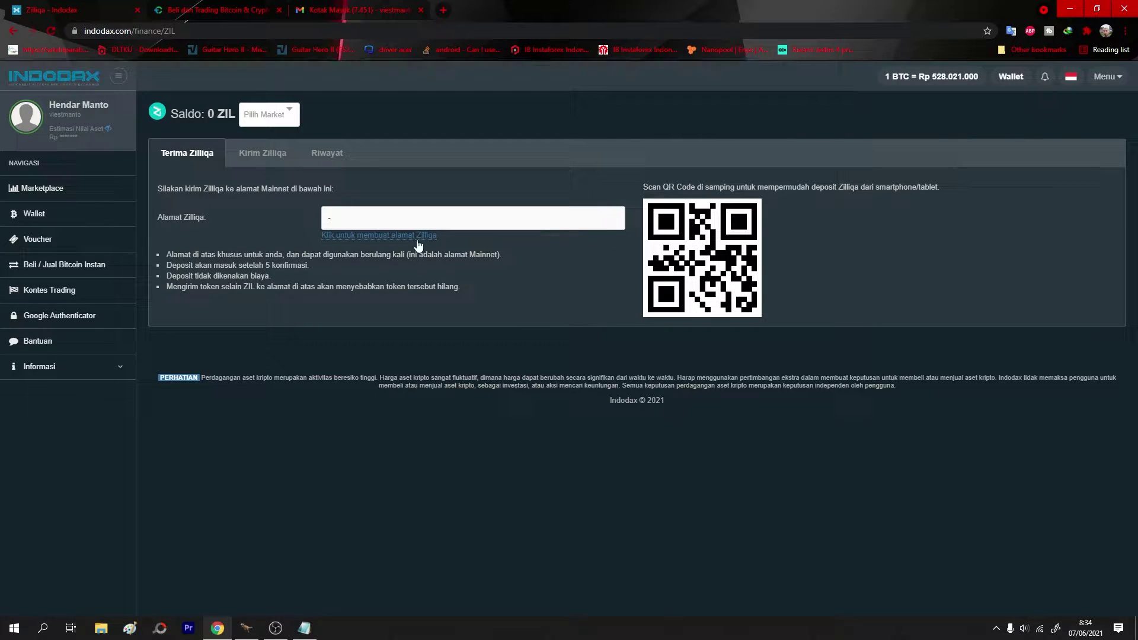
- Generate a new Zilliqa deposit address and select it
{"action": "left_click", "coordinate": [407, 235]}
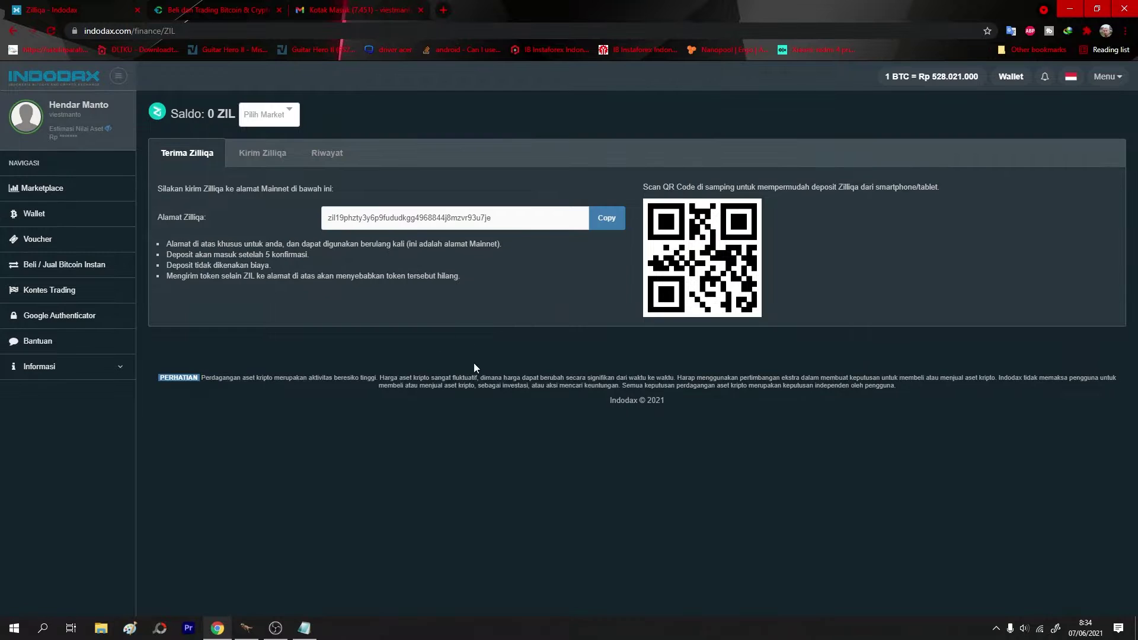
{"action": "double_click", "coordinate": [528, 224]}
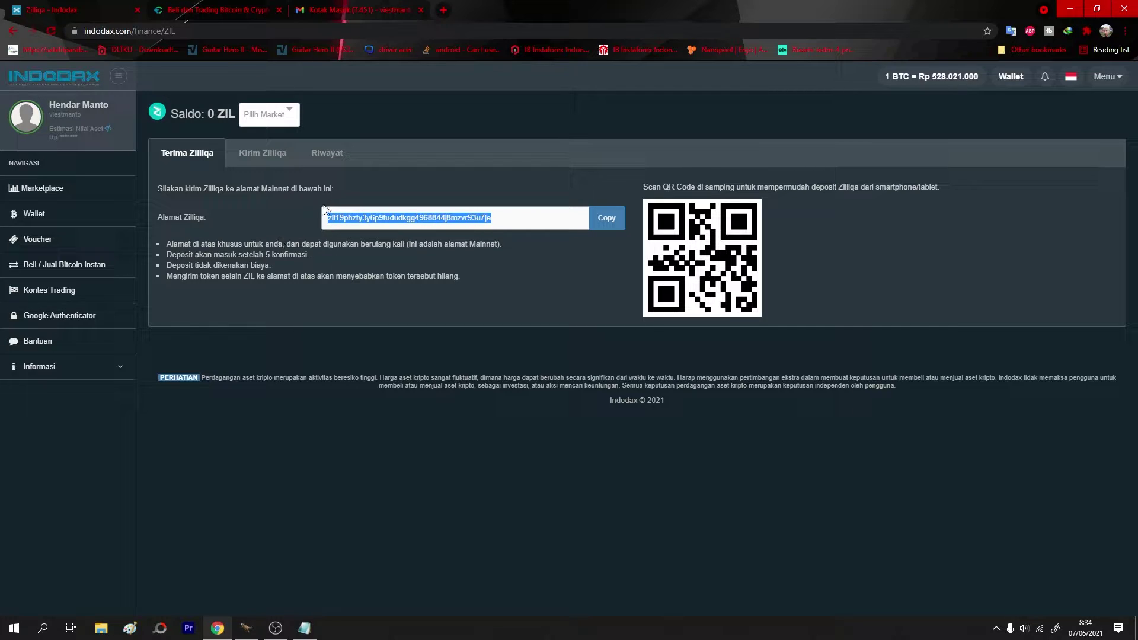
{"action": "left_click", "coordinate": [549, 218]}
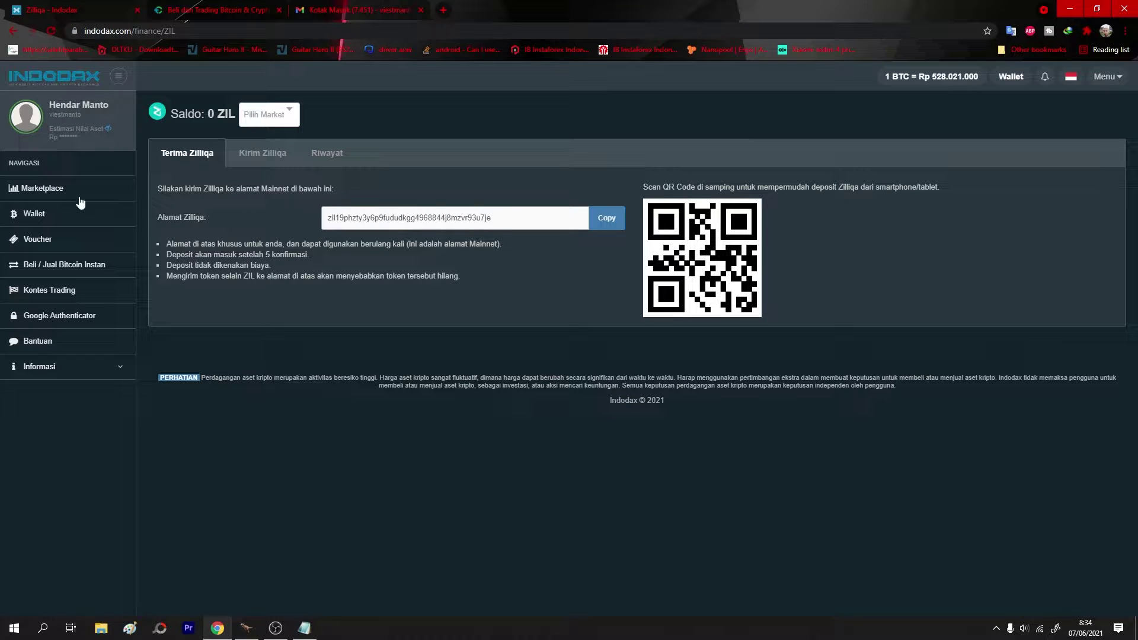
- Find 'zil' in Marketplace and open the ZIL/IDR trading market
{"action": "left_click", "coordinate": [33, 189]}
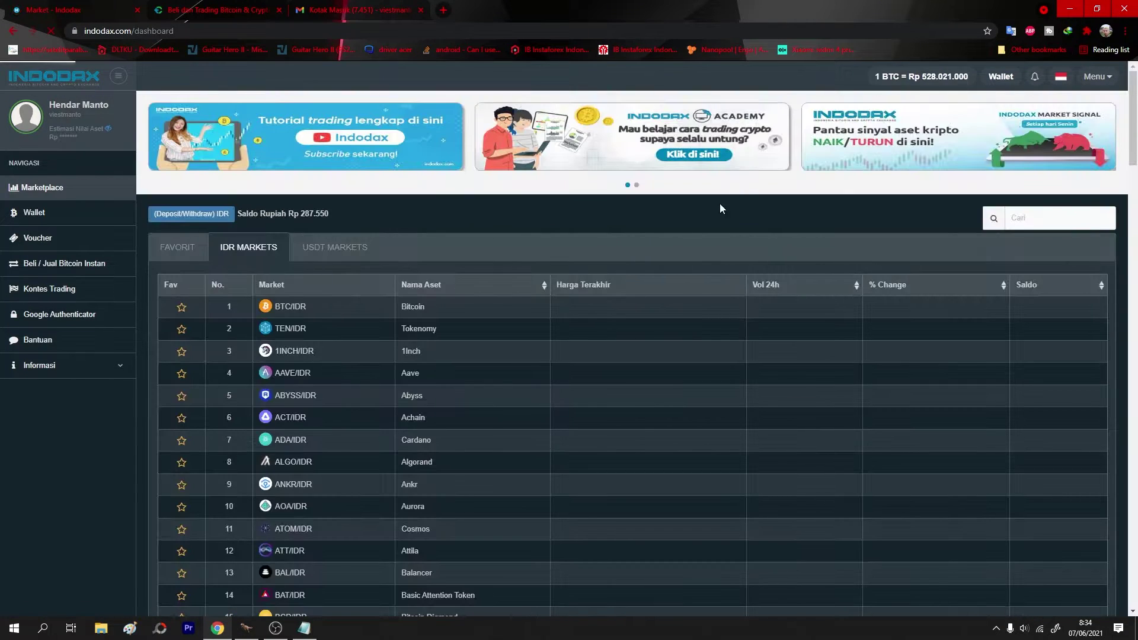
{"action": "left_click", "coordinate": [1043, 219]}
{"action": "type", "text": "z"}
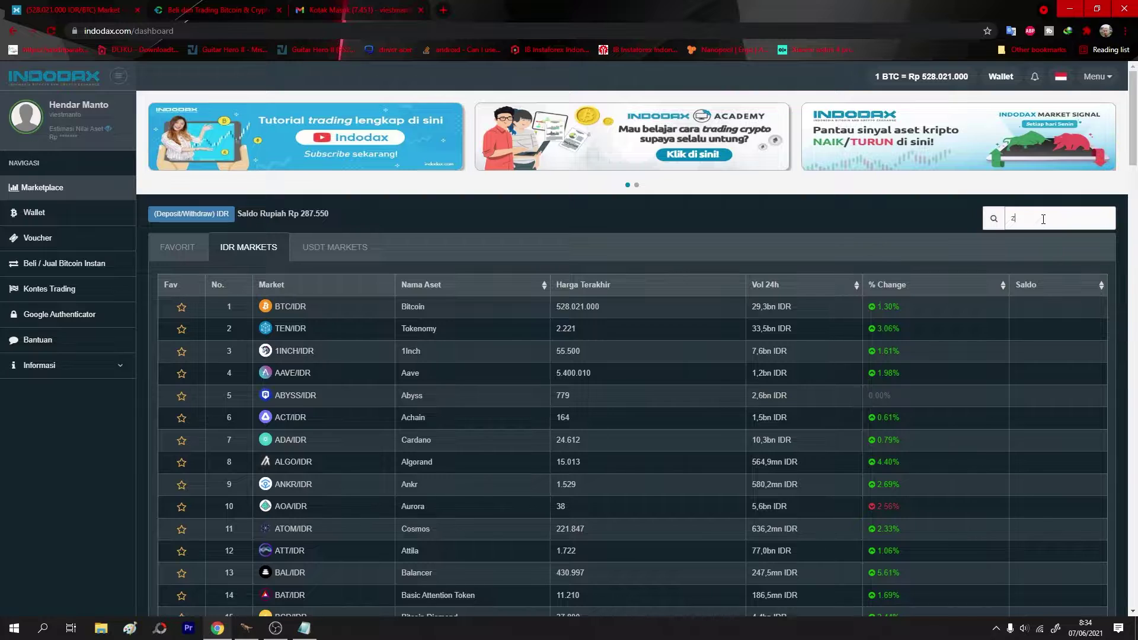
{"action": "type", "text": "il"}
{"action": "left_click", "coordinate": [298, 312]}
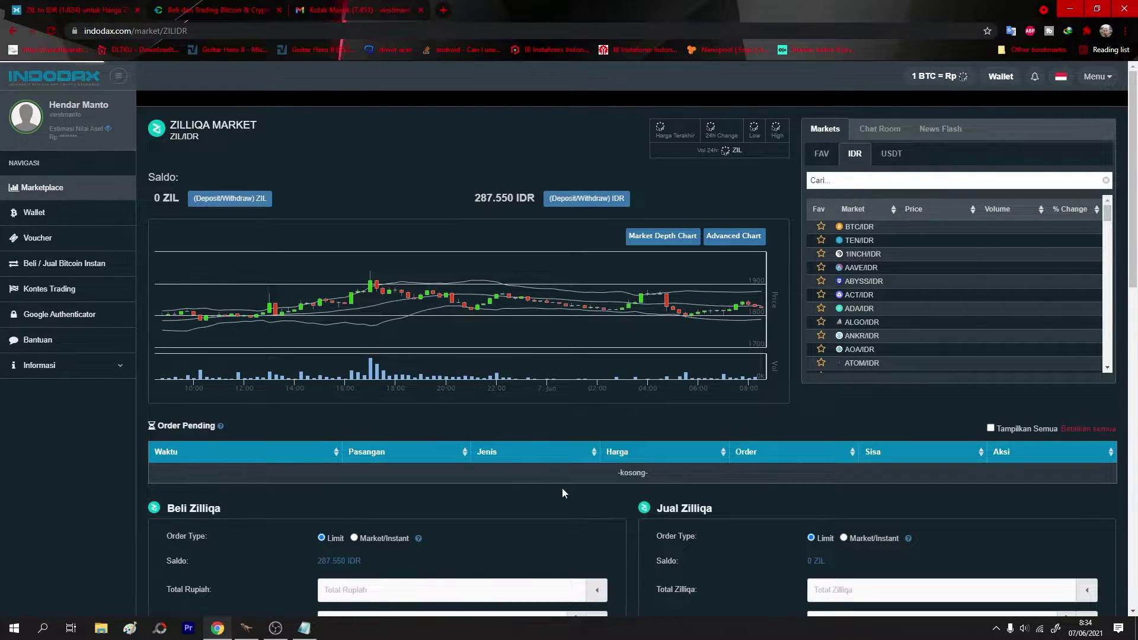
{"action": "scroll", "coordinate": [562, 487], "scroll_direction": "down", "scroll_amount": 3}
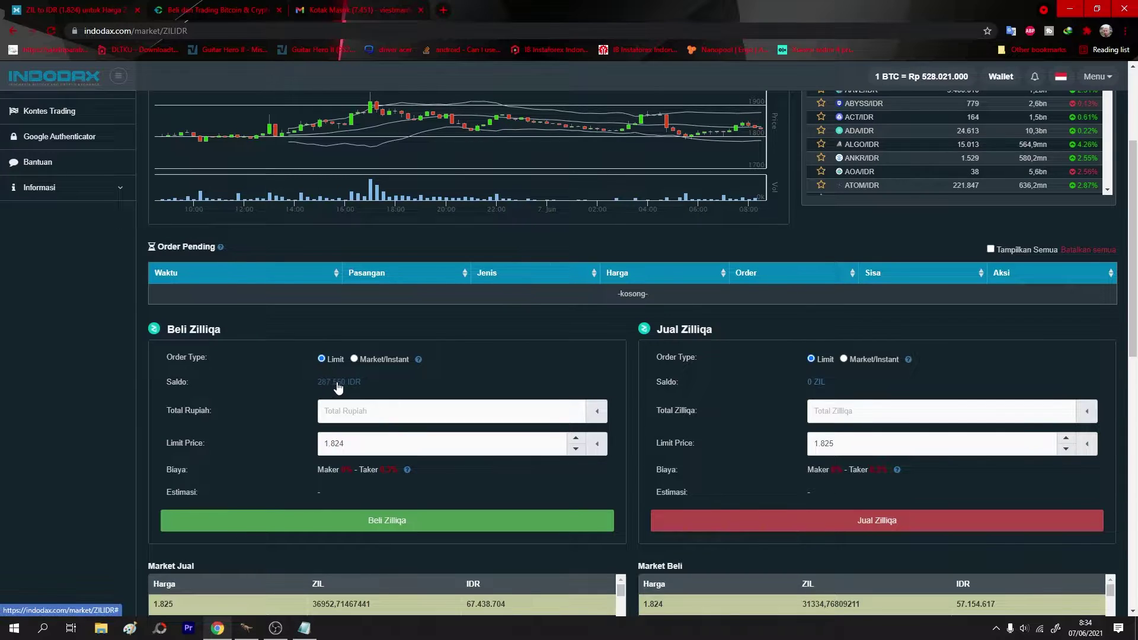
{"action": "scroll", "coordinate": [359, 372], "scroll_direction": "down", "scroll_amount": 1}
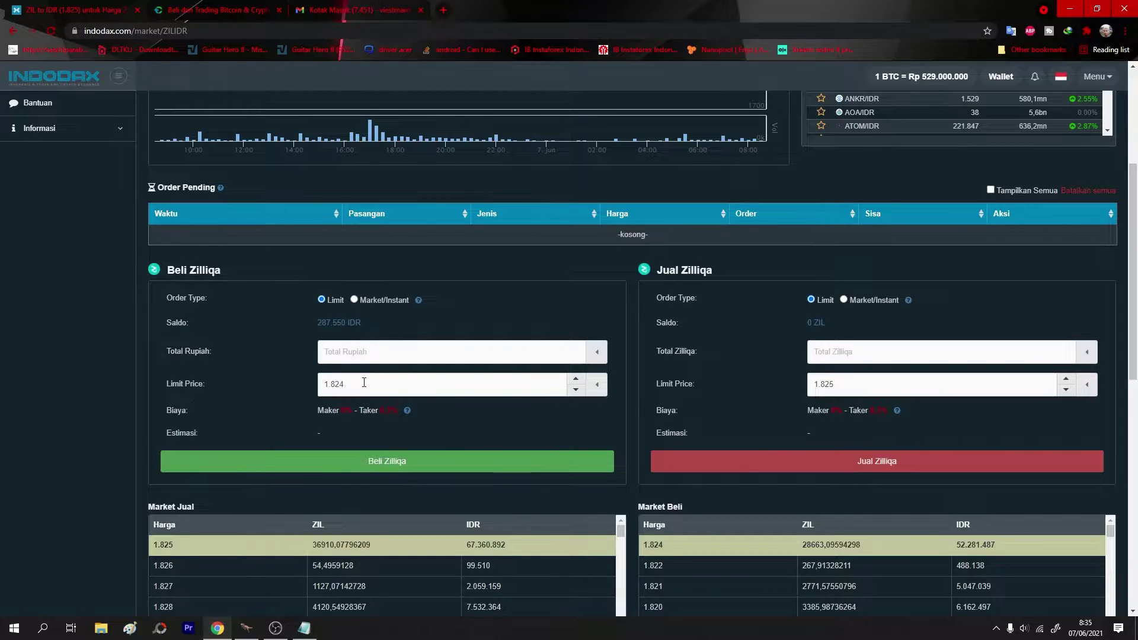
- Set a Market/Instant buy spending 100% (287.550 IDR), estimating 157,09041095 ZIL
{"action": "left_click", "coordinate": [576, 390]}
{"action": "left_click", "coordinate": [355, 300]}
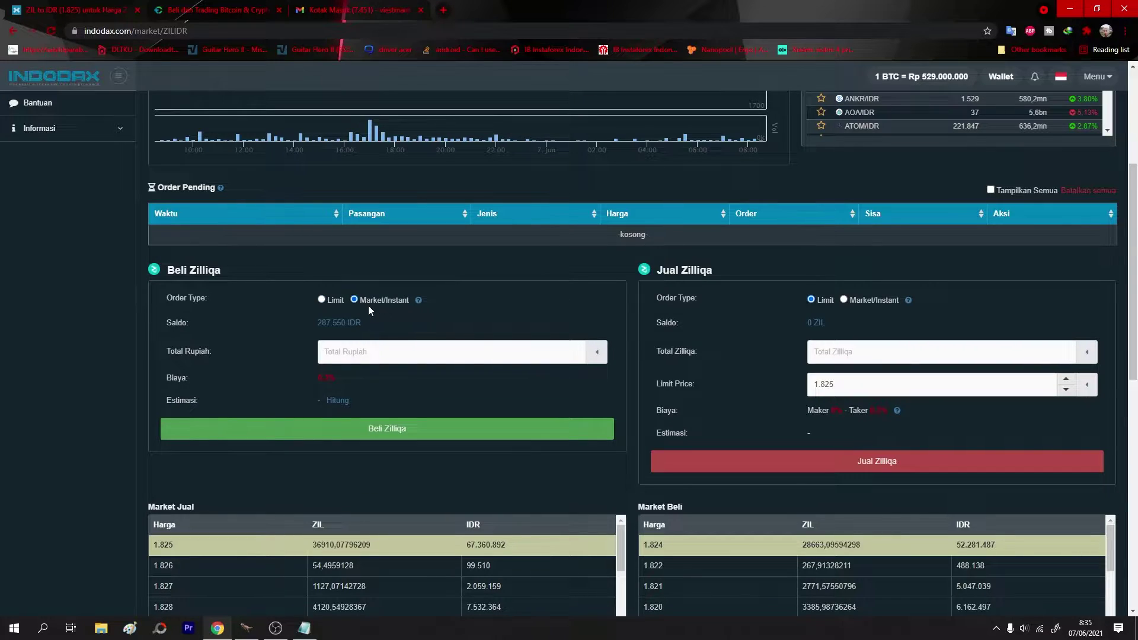
{"action": "left_click", "coordinate": [596, 354]}
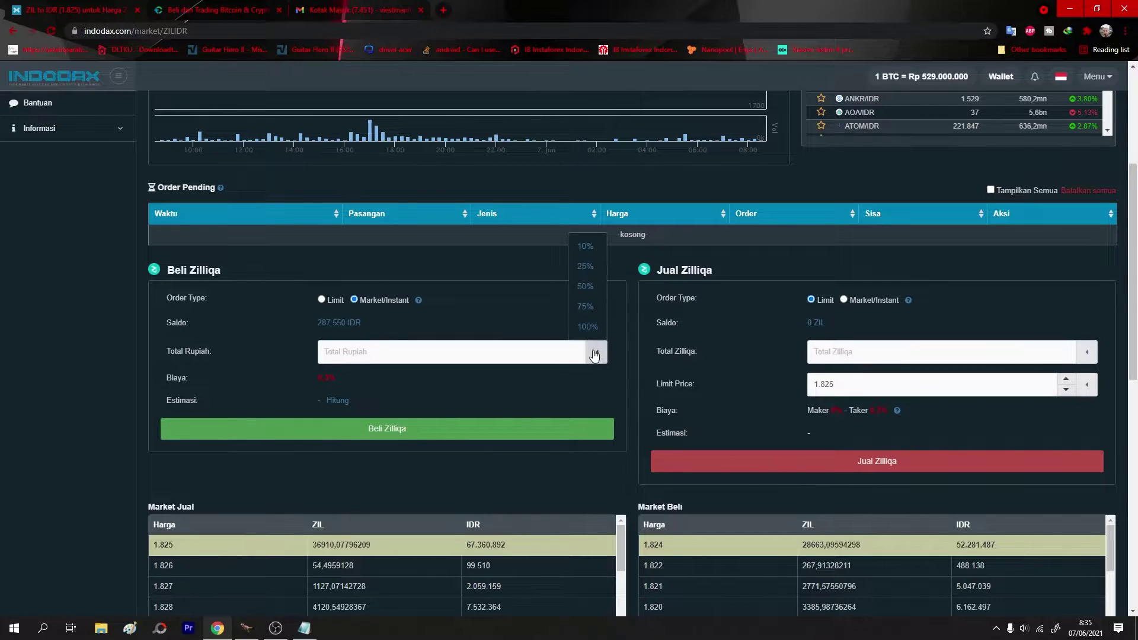
{"action": "left_click", "coordinate": [587, 332]}
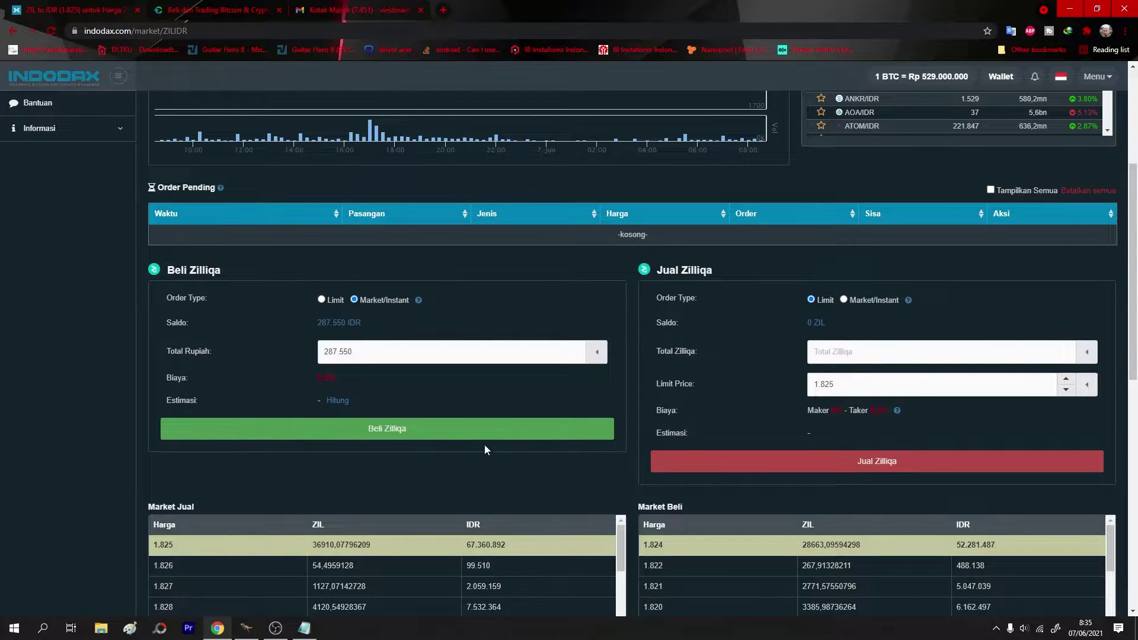
{"action": "left_click", "coordinate": [338, 401]}
- Place the Zilliqa market buy, filling 157,09041095 ZIL at 1.825 IDR, and close the result
{"action": "left_click", "coordinate": [424, 437]}
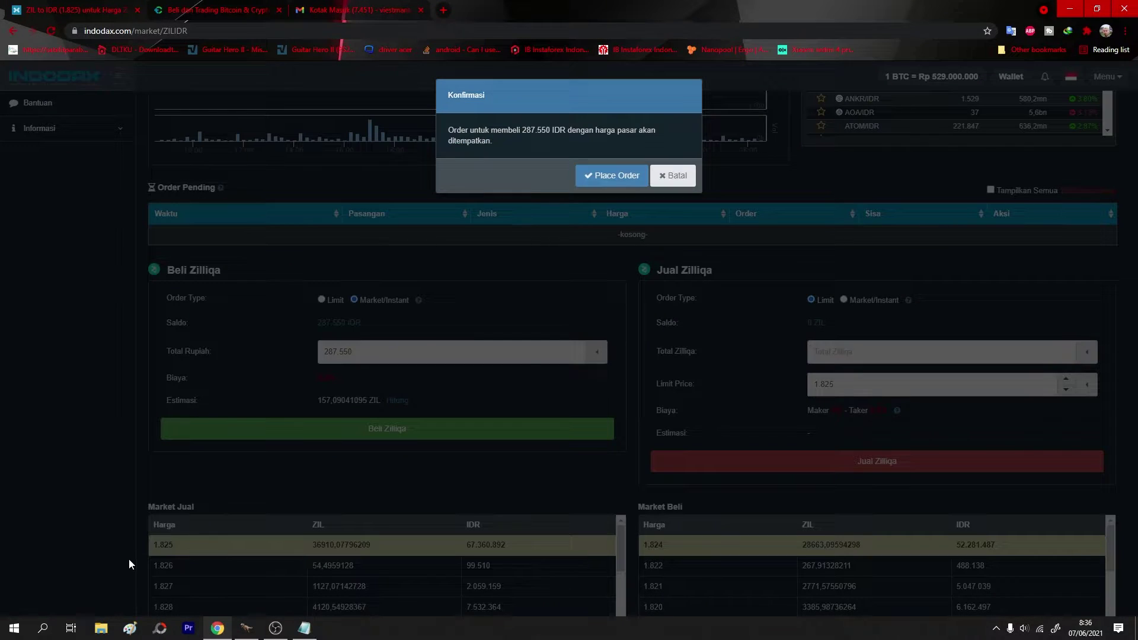
{"action": "left_click", "coordinate": [612, 185]}
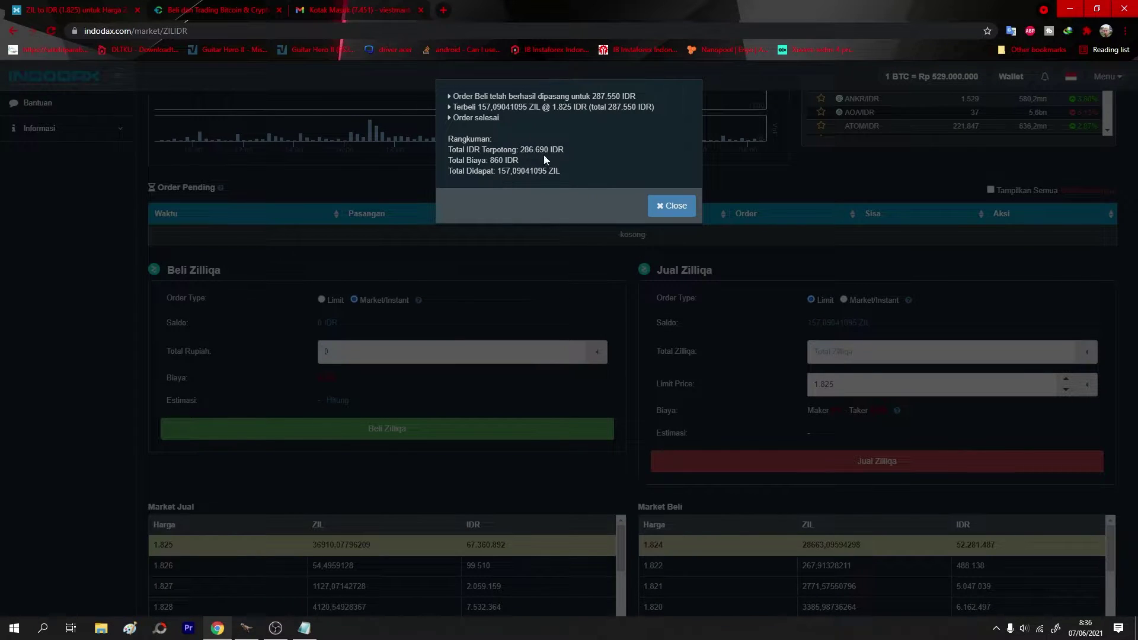
{"action": "left_click", "coordinate": [665, 209]}
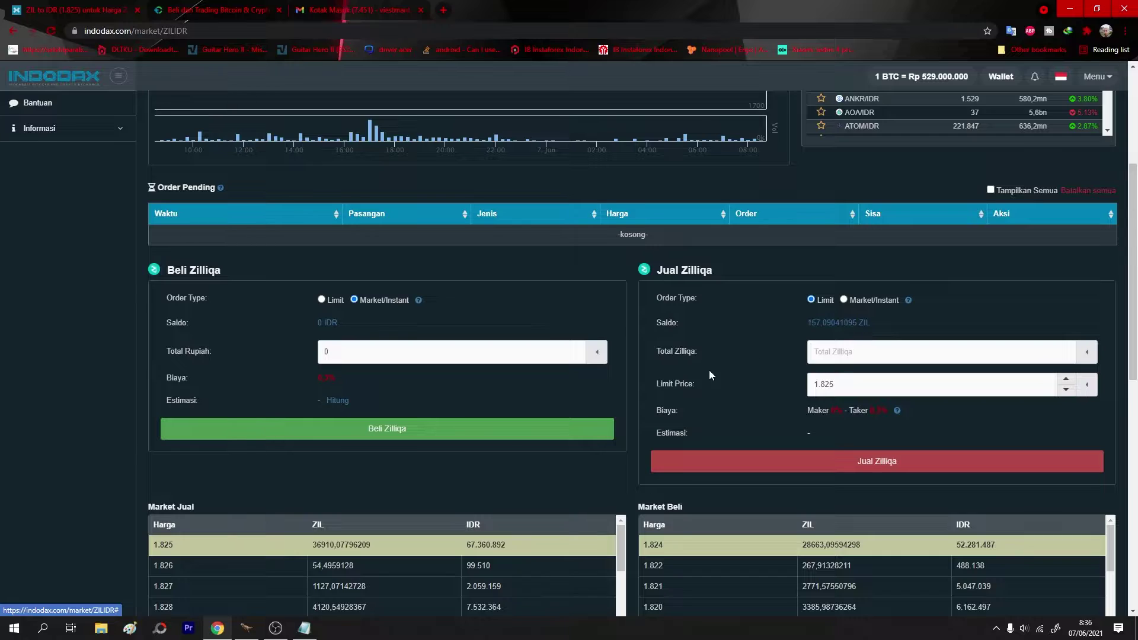
{"action": "scroll", "coordinate": [711, 361], "scroll_direction": "up", "scroll_amount": 3}
{"action": "scroll", "coordinate": [716, 356], "scroll_direction": "up", "scroll_amount": 1}
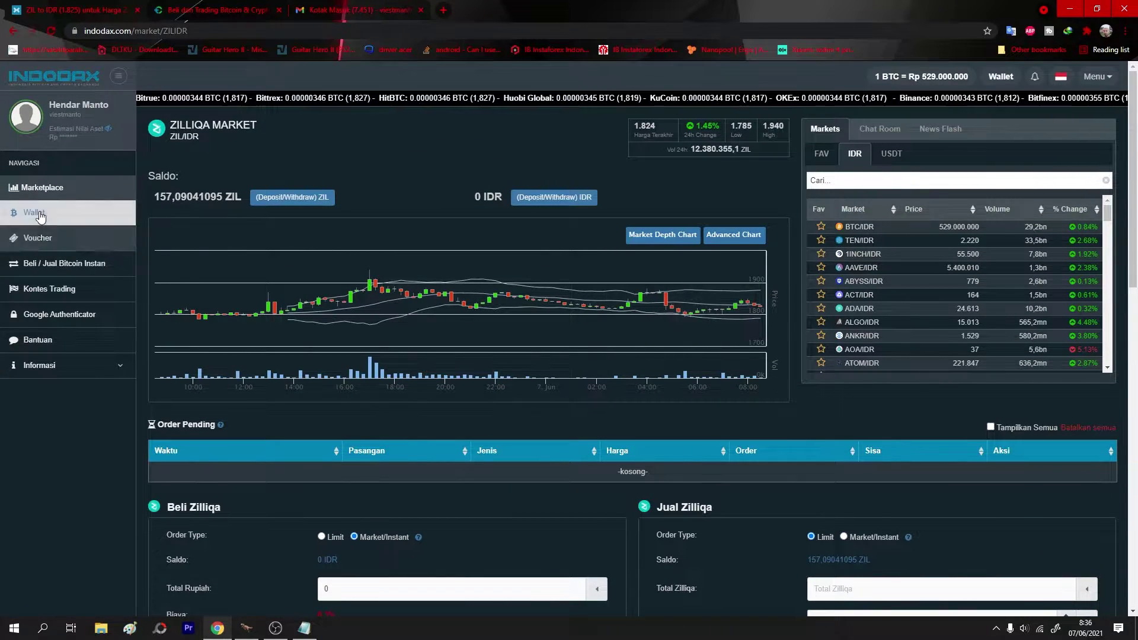
- Open the Kirim Zilliqa form for the 157,09041095 ZIL balance, then bring Tokocrypto forward
{"action": "left_click", "coordinate": [61, 223]}
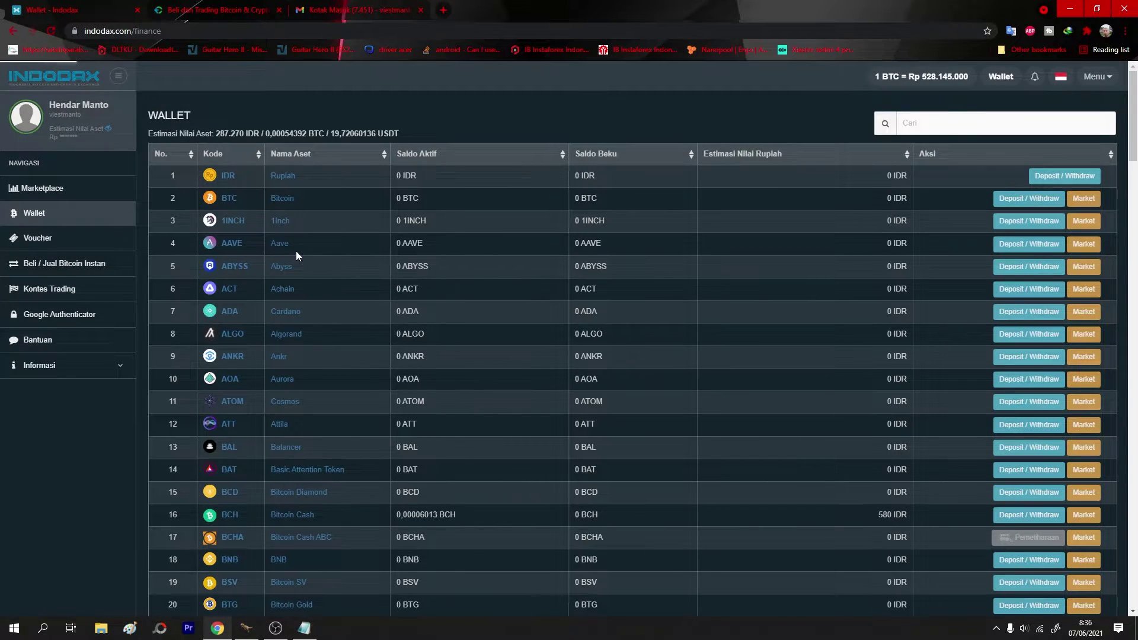
{"action": "left_click", "coordinate": [979, 122]}
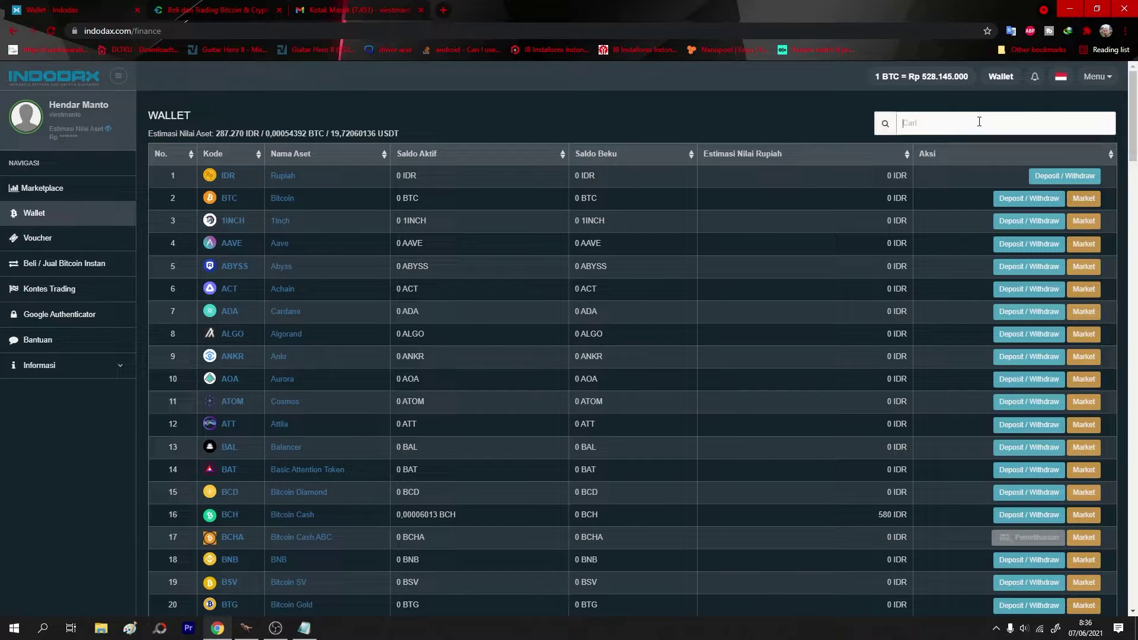
{"action": "type", "text": "zil"}
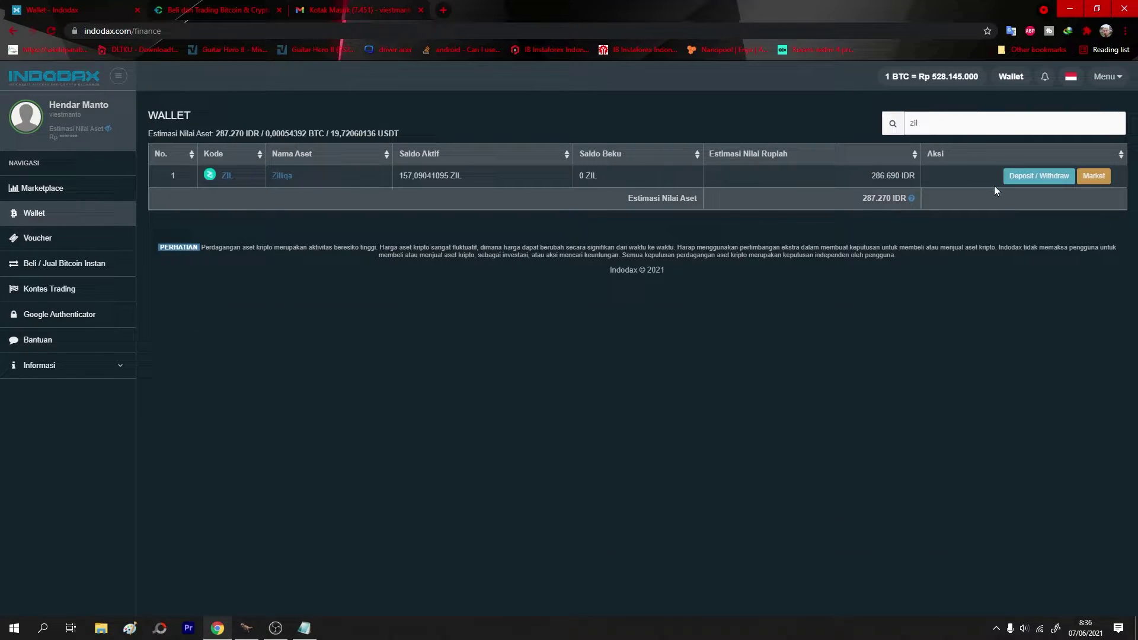
{"action": "left_click", "coordinate": [1014, 178]}
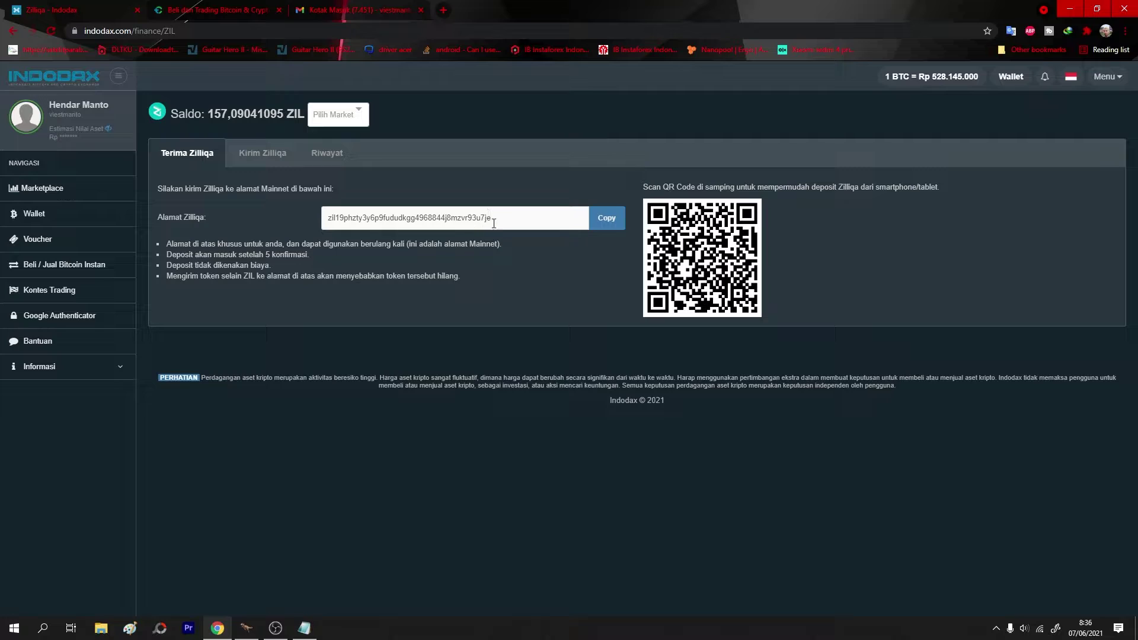
{"action": "left_click", "coordinate": [259, 155]}
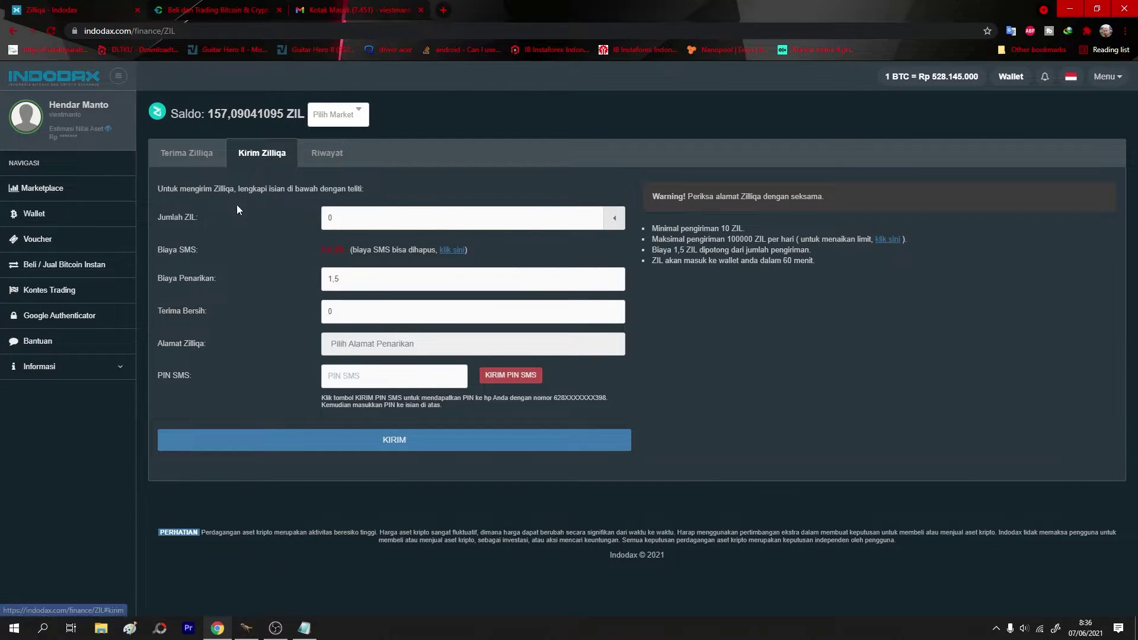
{"action": "left_click", "coordinate": [193, 10]}
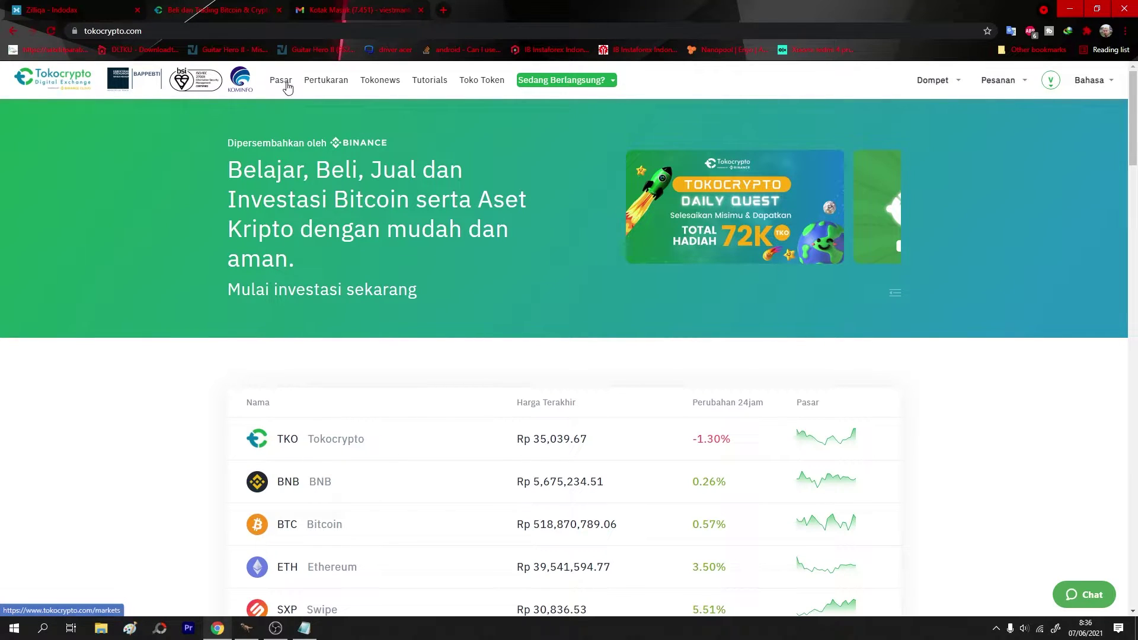
- Copy Tokocrypto's ZIL deposit address from Dompet > Setoran
{"action": "mouse_move", "coordinate": [921, 84]}
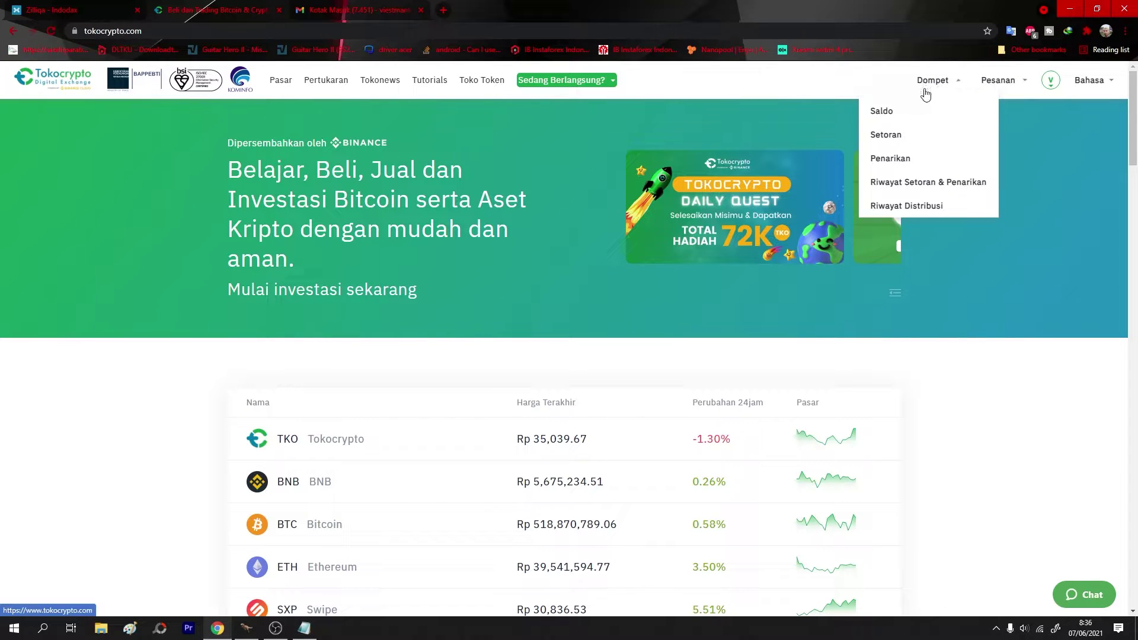
{"action": "left_click", "coordinate": [912, 145]}
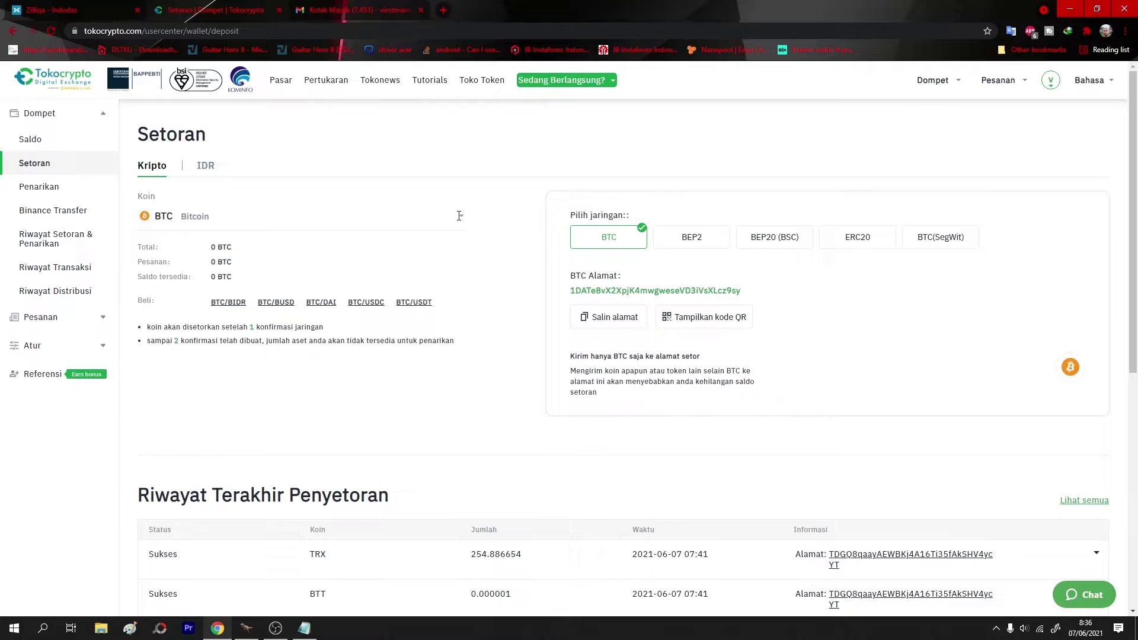
{"action": "left_click", "coordinate": [463, 215]}
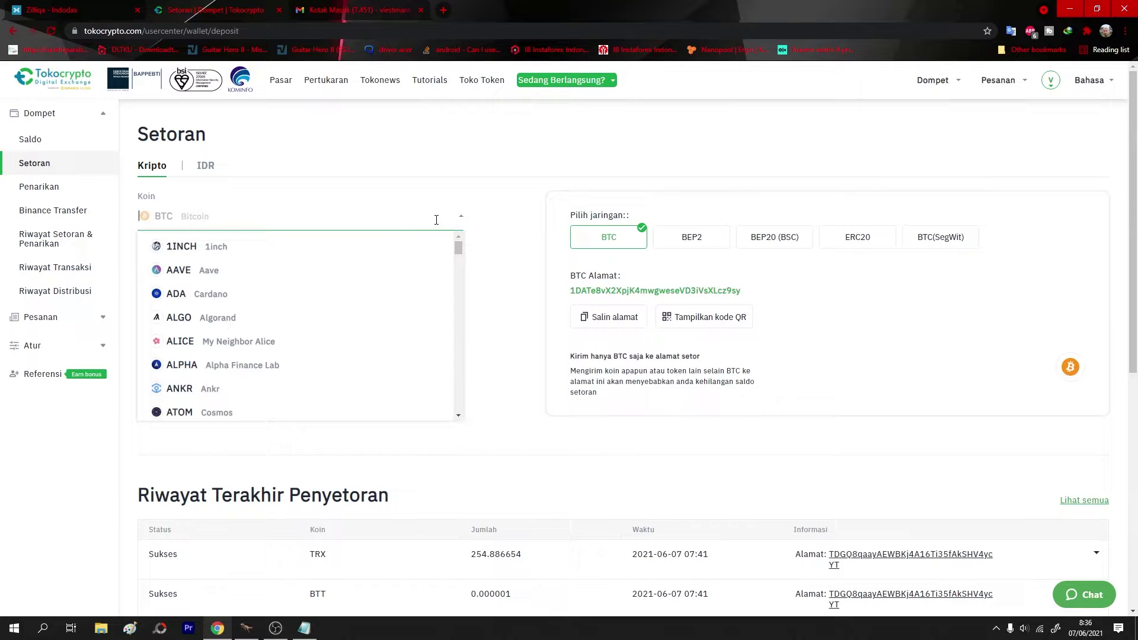
{"action": "type", "text": "zi"}
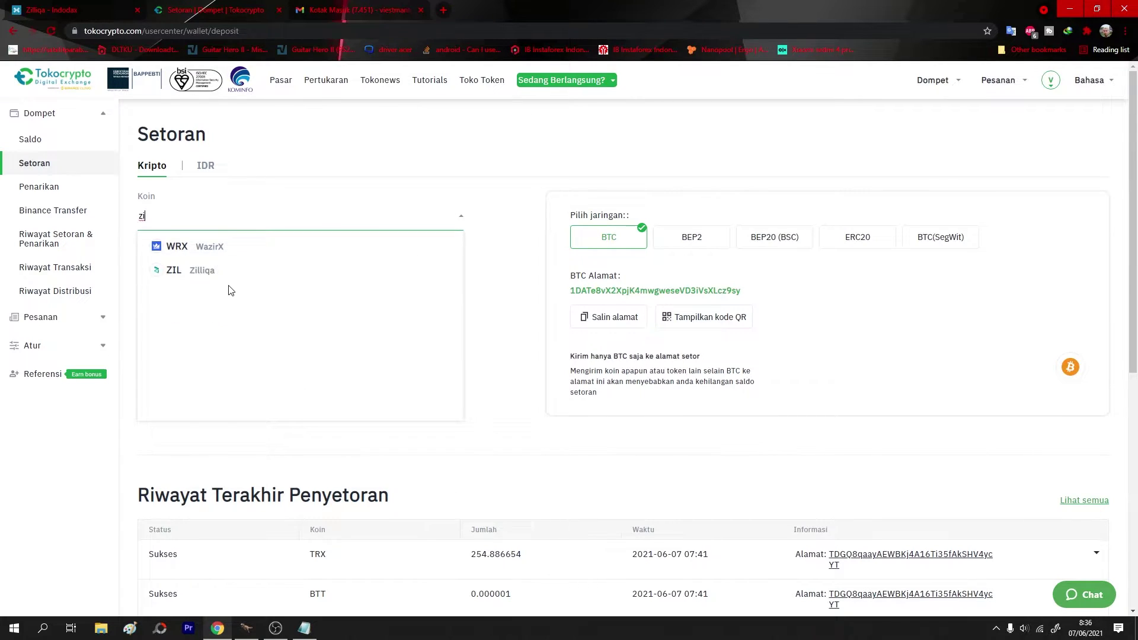
{"action": "left_click", "coordinate": [231, 271]}
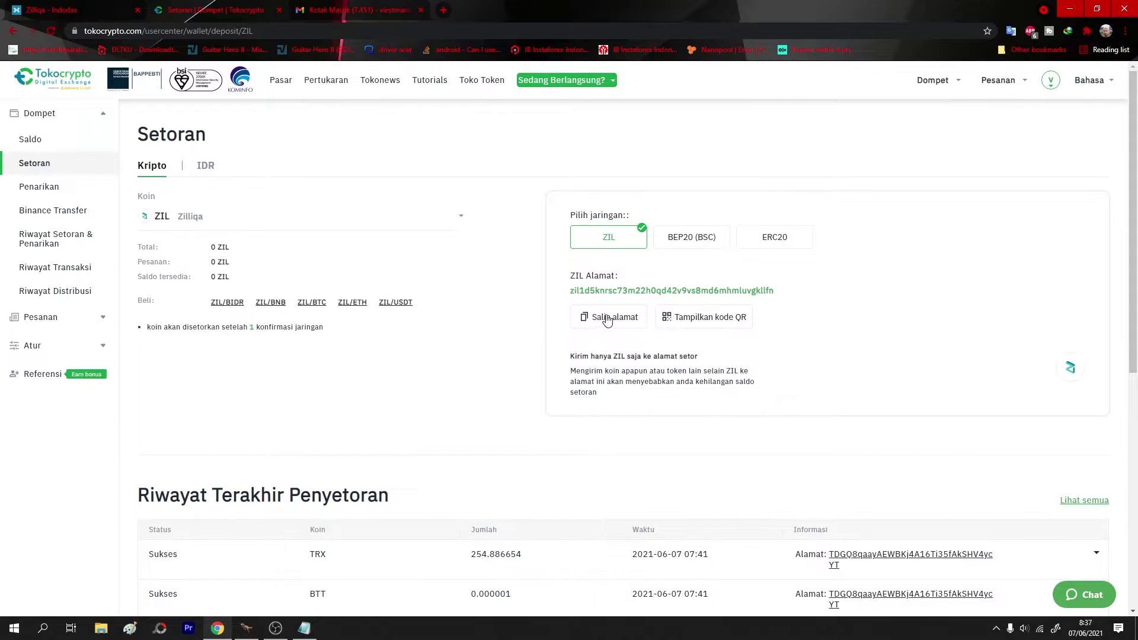
{"action": "left_click", "coordinate": [615, 322]}
- In a new browser tab, open CoinGecko's Zilliqa to IDR page
{"action": "left_click", "coordinate": [89, 6]}
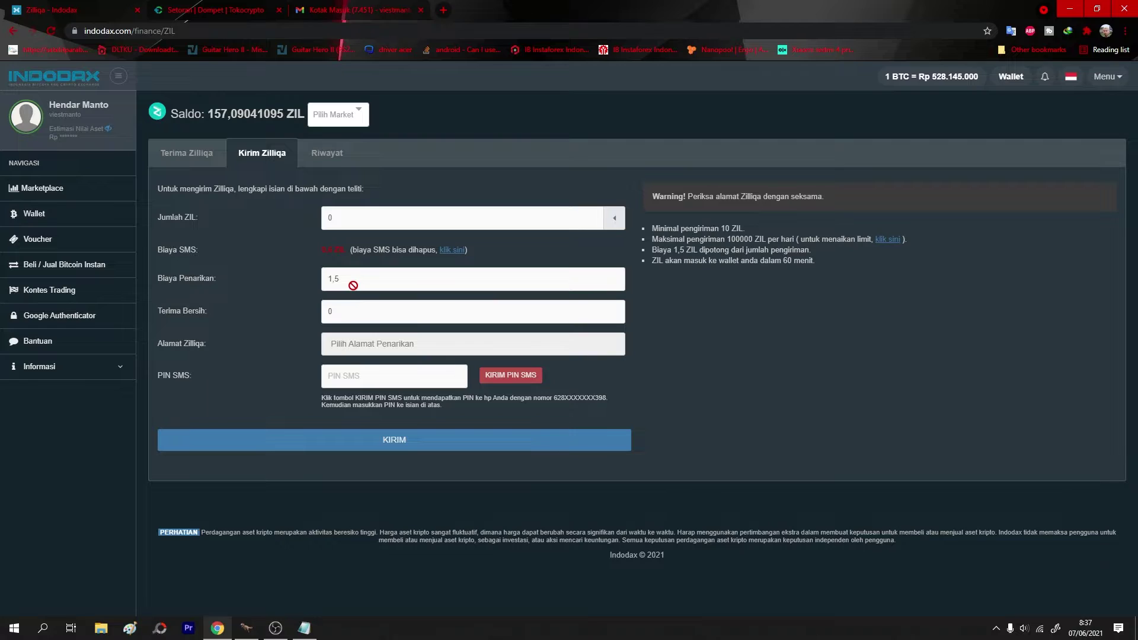
{"action": "left_click", "coordinate": [444, 10]}
{"action": "type", "text": "i"}
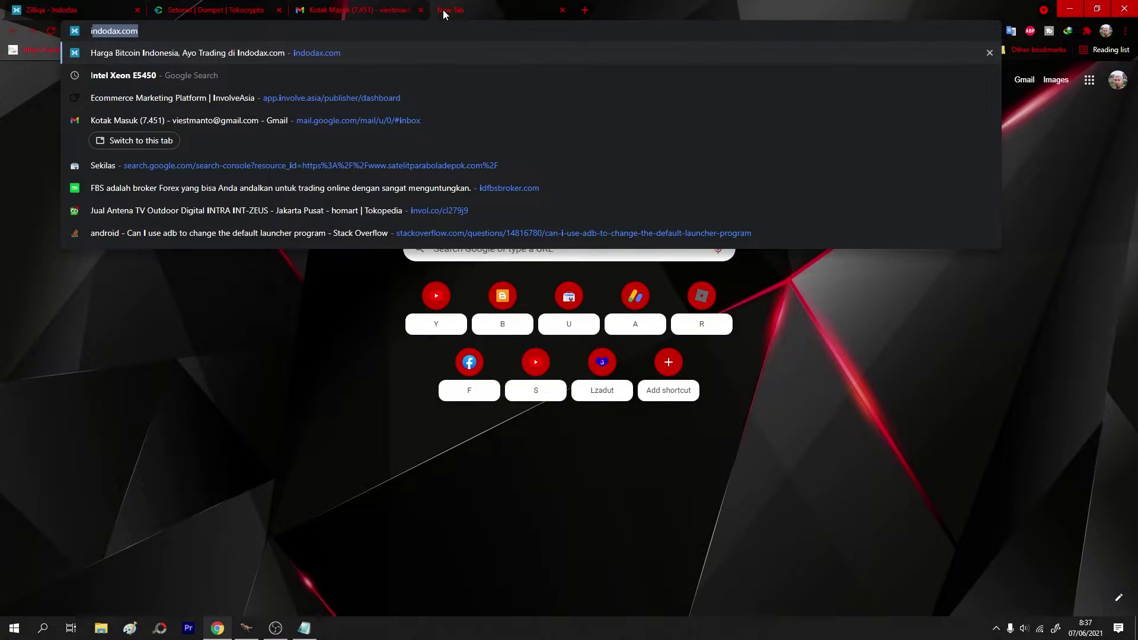
{"action": "key", "text": "BackSpace"}
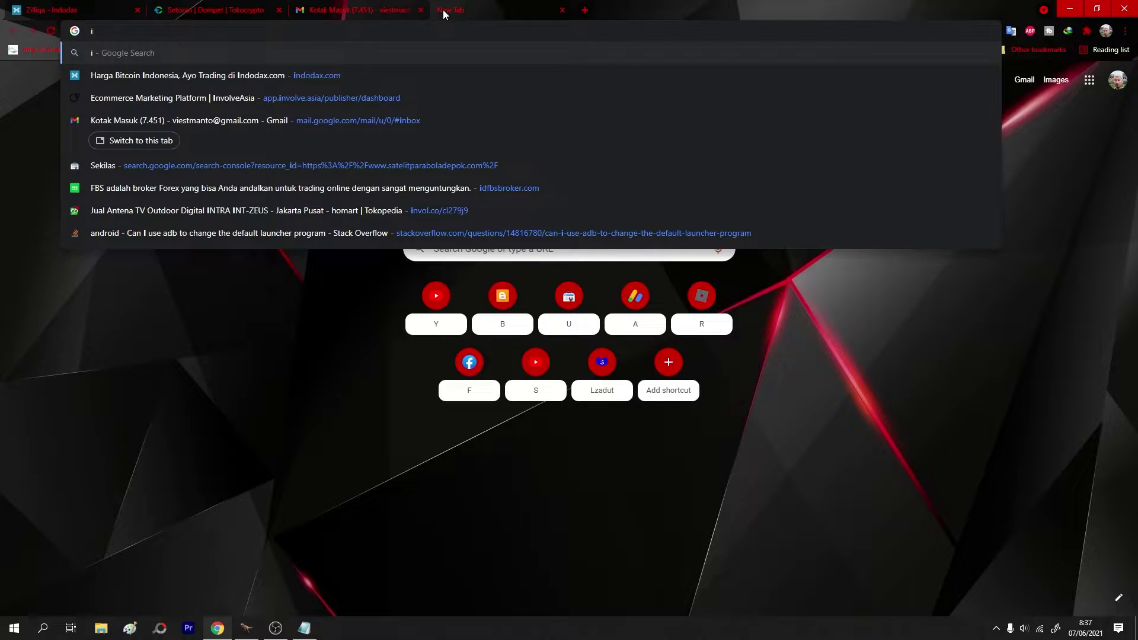
{"action": "left_click", "coordinate": [368, 258]}
- Convert 1,5 ZIL to 2691,87 IDR on CoinGecko, then close it and return to Indodax
{"action": "scroll", "coordinate": [419, 543], "scroll_direction": "down", "scroll_amount": 1}
{"action": "left_click", "coordinate": [472, 508]}
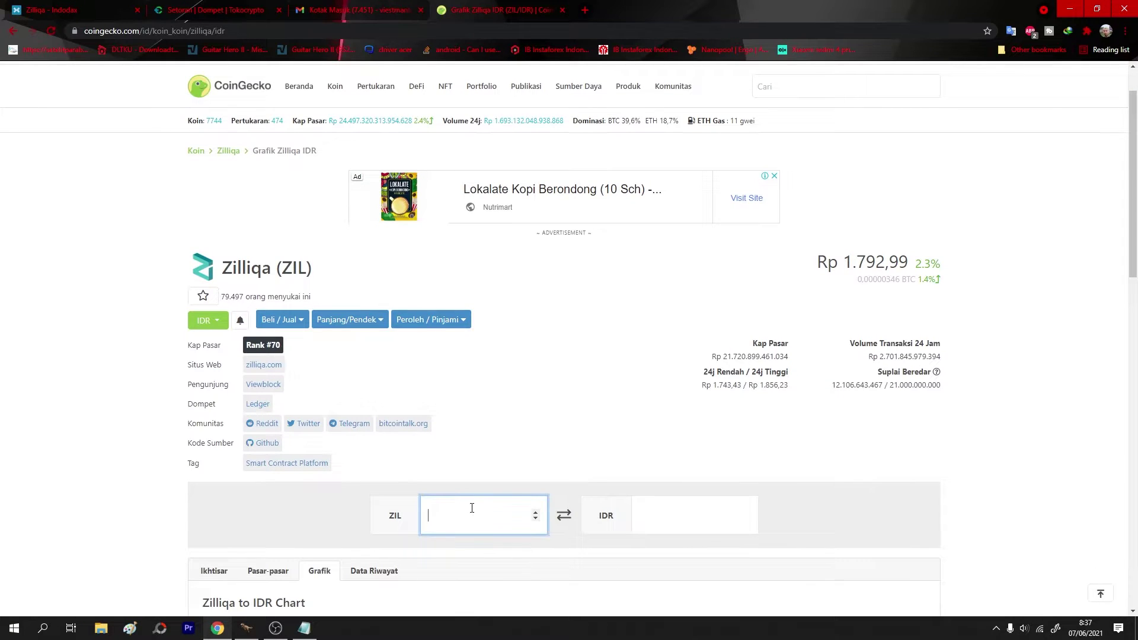
{"action": "type", "text": ",5"}
{"action": "scroll", "coordinate": [587, 124], "scroll_direction": "up", "scroll_amount": 1}
{"action": "left_click", "coordinate": [562, 10]}
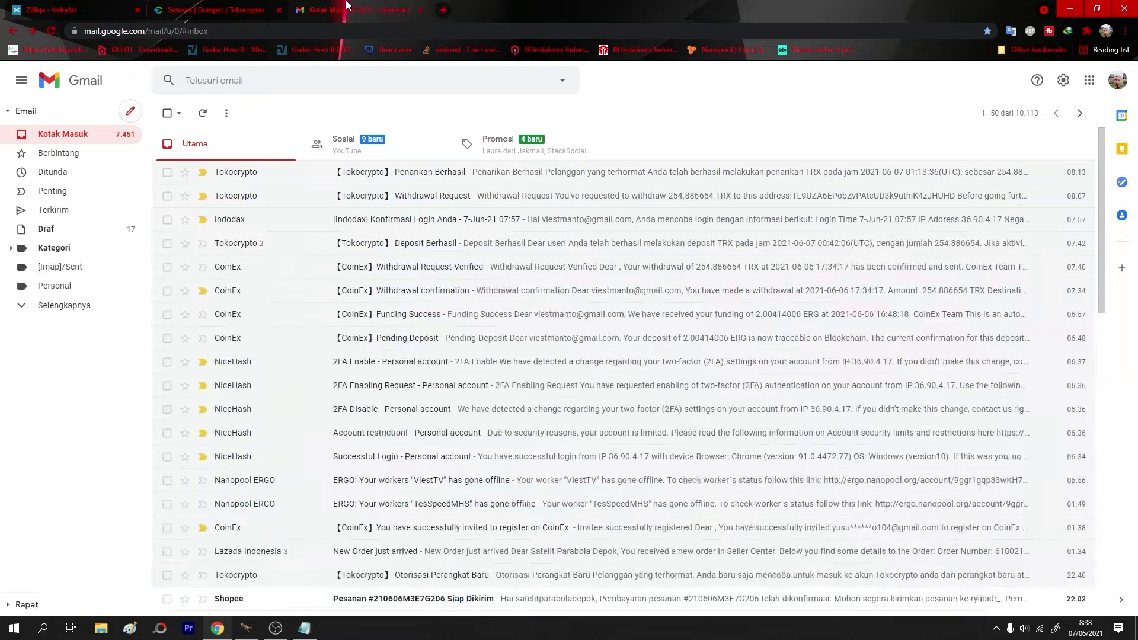
{"action": "left_click", "coordinate": [210, 10]}
{"action": "left_click", "coordinate": [43, 7]}
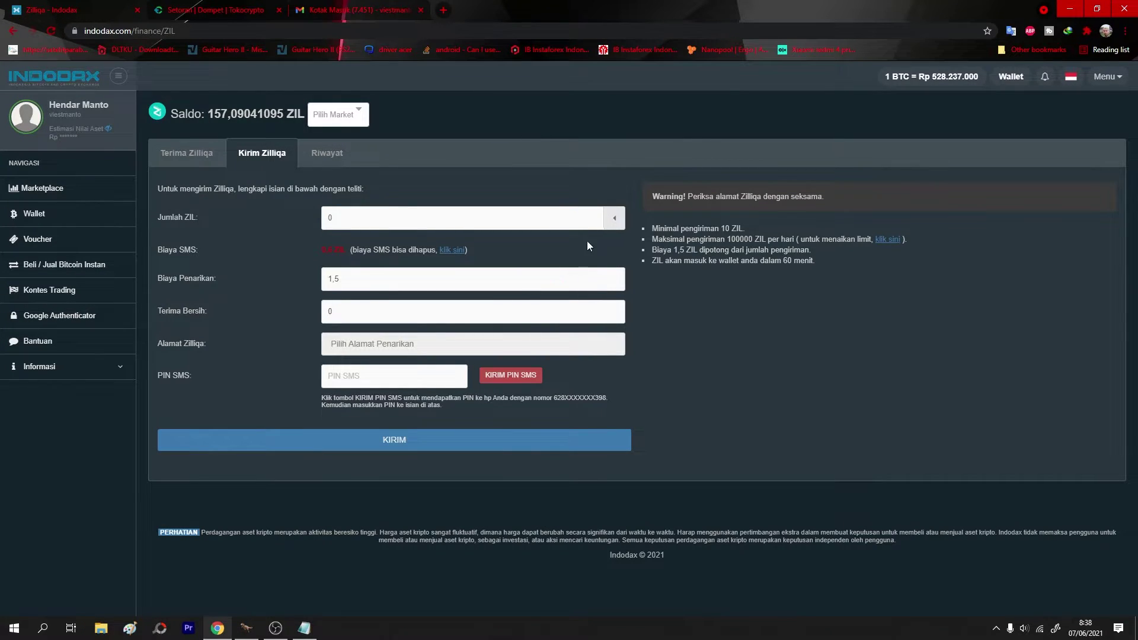
- Send 100% of the ZIL balance to a new labelled withdrawal address (Alamat Baru)
{"action": "left_click", "coordinate": [614, 218]}
{"action": "left_click", "coordinate": [604, 192]}
{"action": "left_click", "coordinate": [407, 353]}
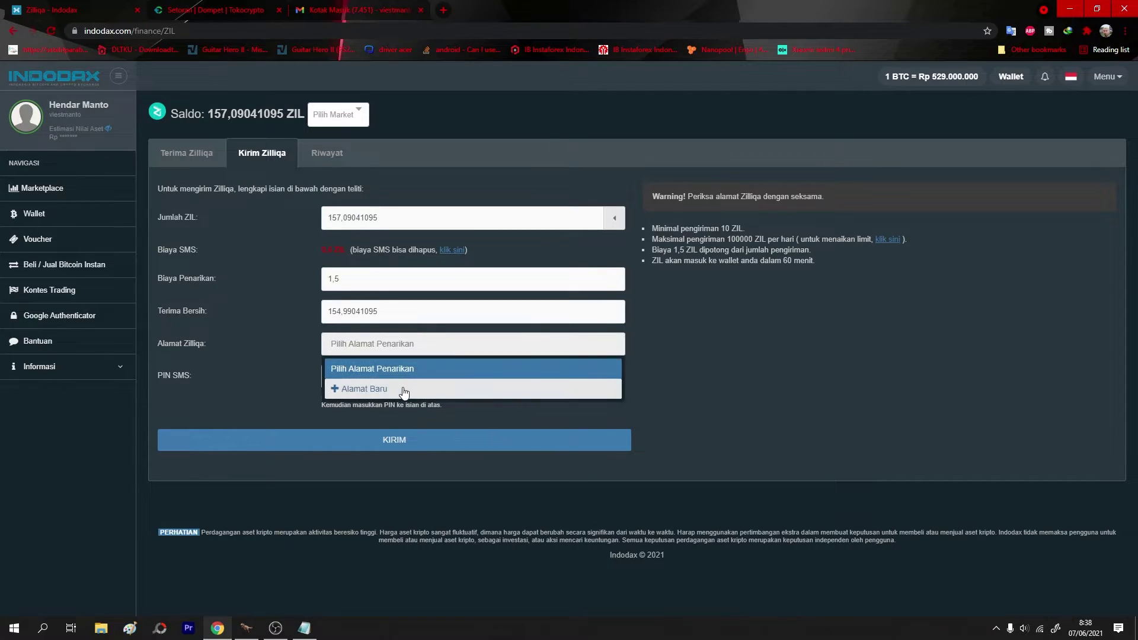
{"action": "left_click", "coordinate": [468, 388]}
{"action": "left_click", "coordinate": [360, 412]}
{"action": "key", "text": "ctrl+v"}
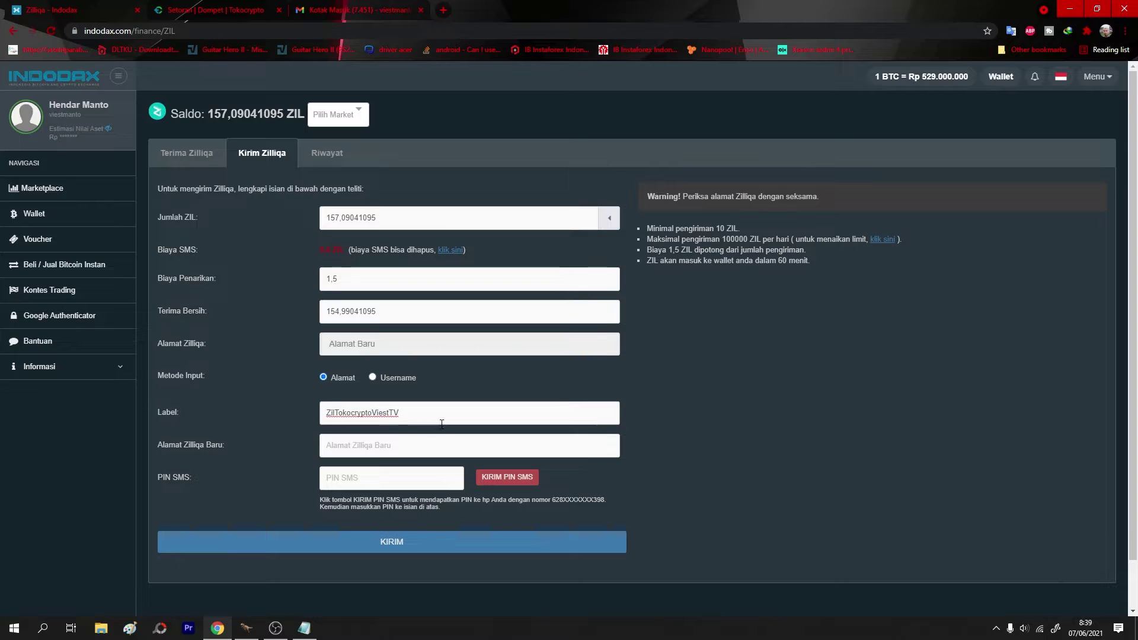
- Paste the Tokocrypto ZIL deposit address, verify it, and submit with KIRIM PIN SMS
{"action": "left_click", "coordinate": [376, 445]}
{"action": "key", "text": "ctrl+v"}
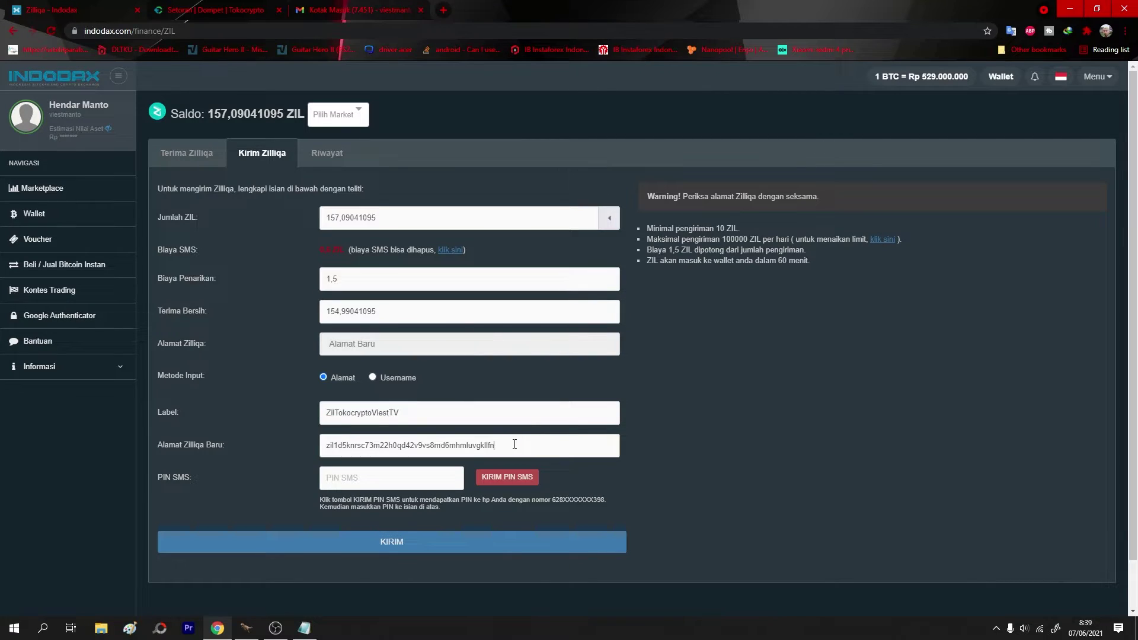
{"action": "left_click", "coordinate": [196, 10]}
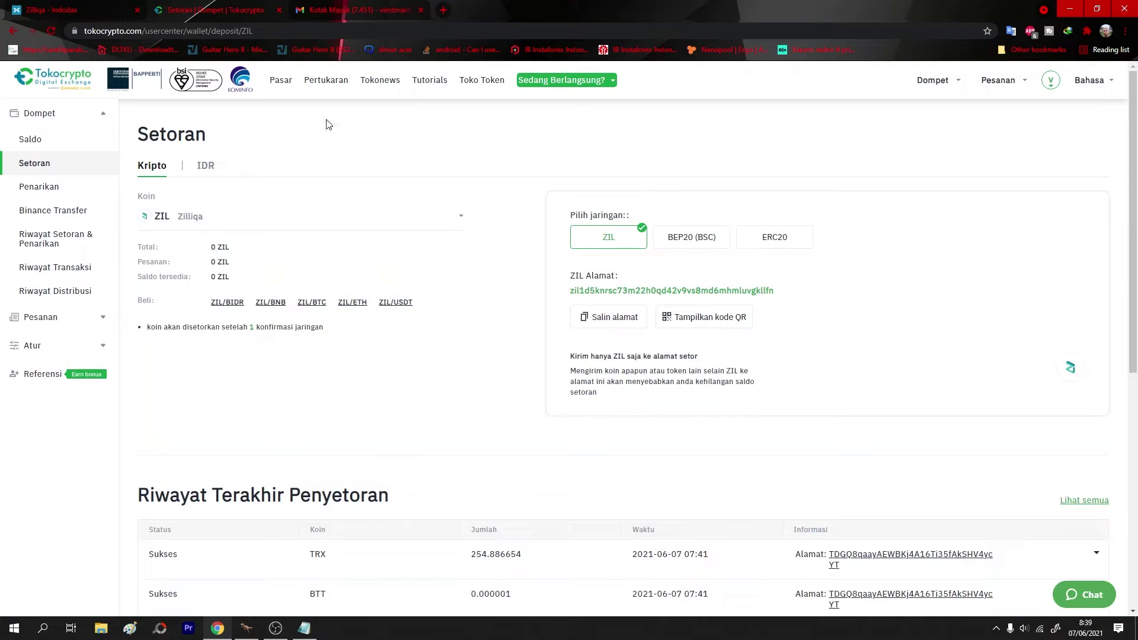
{"action": "left_click", "coordinate": [57, 10]}
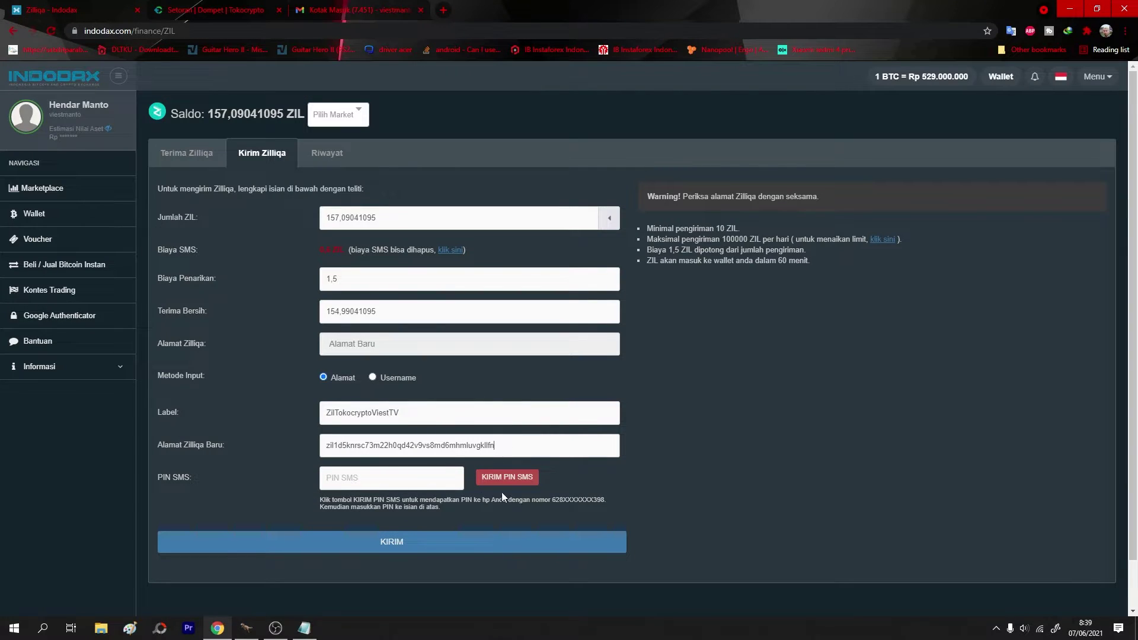
{"action": "scroll", "coordinate": [620, 476], "scroll_direction": "down", "scroll_amount": 1}
{"action": "scroll", "coordinate": [563, 468], "scroll_direction": "up", "scroll_amount": 1}
{"action": "left_click", "coordinate": [522, 477]}
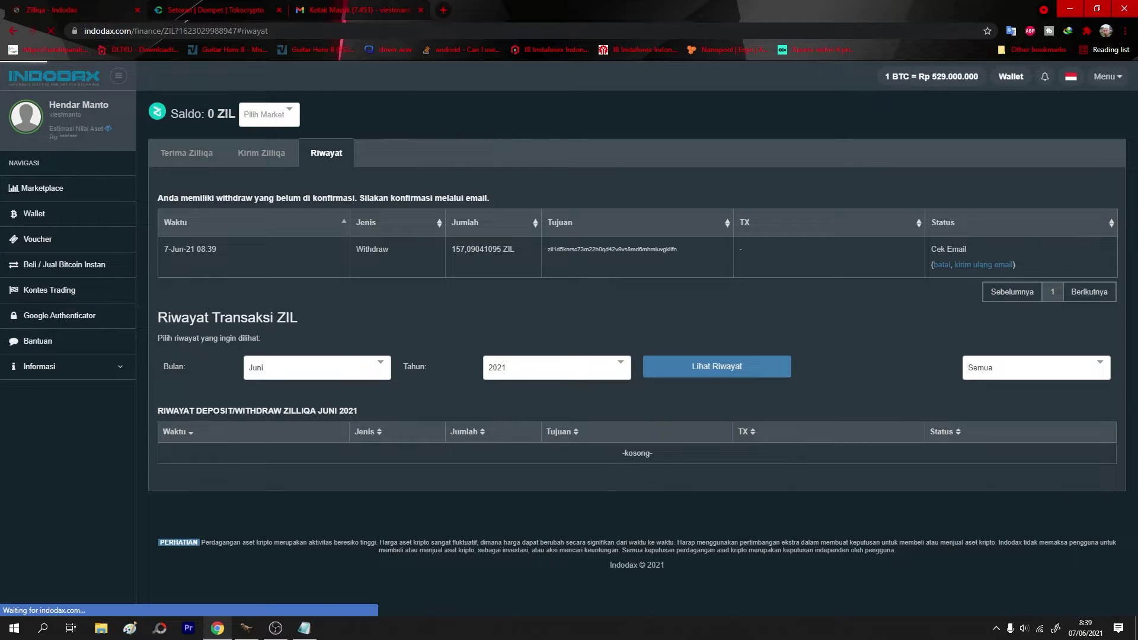
- Approve the ZIL withdrawal via the 'Konfirmasi Penarikan Zilliqa' email link, then return to Tokocrypto
{"action": "left_click", "coordinate": [358, 10]}
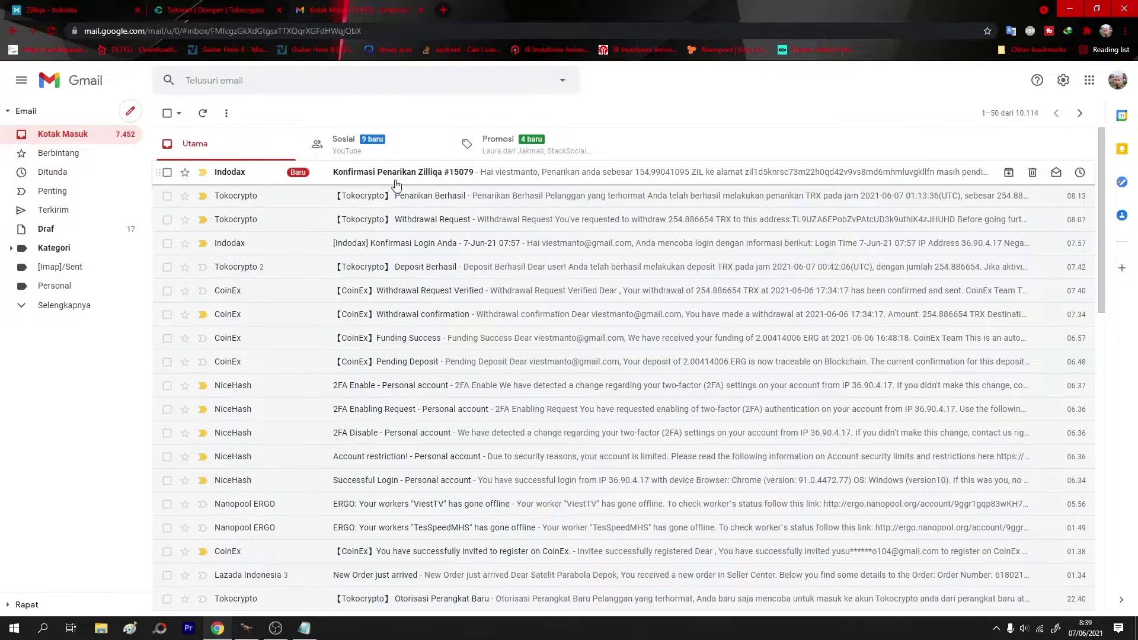
{"action": "left_click", "coordinate": [397, 186]}
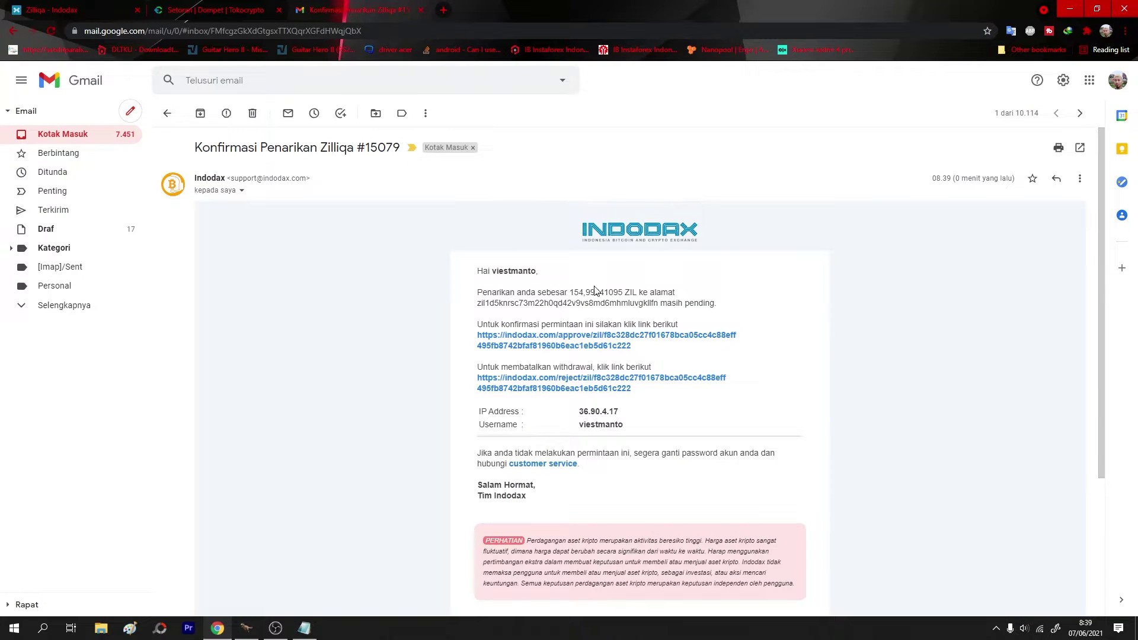
{"action": "left_click", "coordinate": [570, 338]}
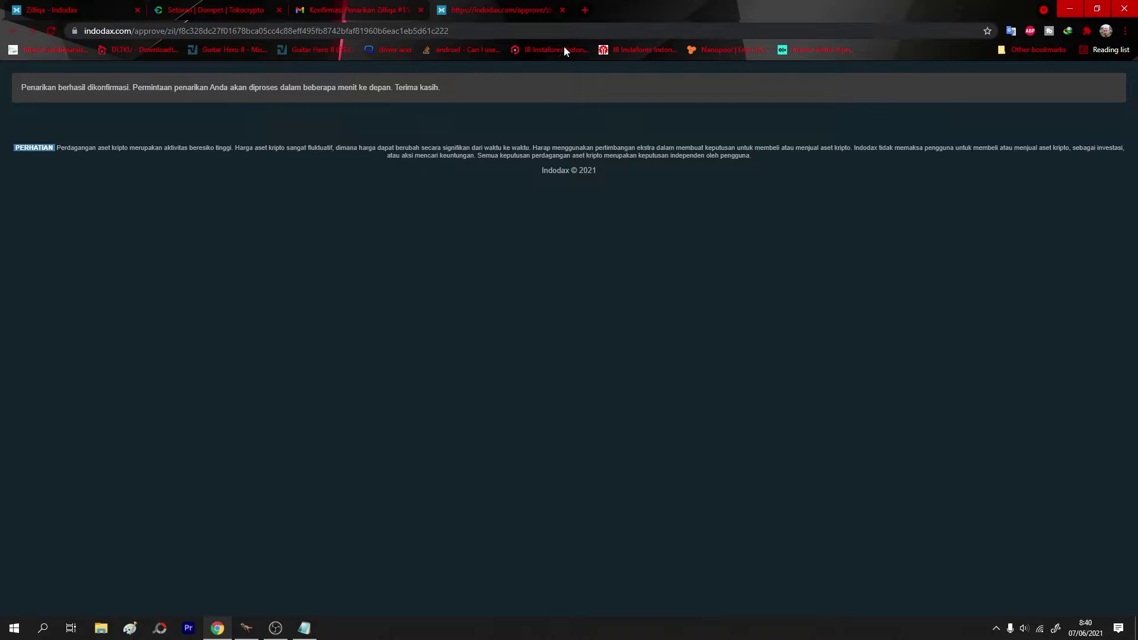
{"action": "left_click", "coordinate": [562, 9]}
{"action": "left_click", "coordinate": [263, 9]}
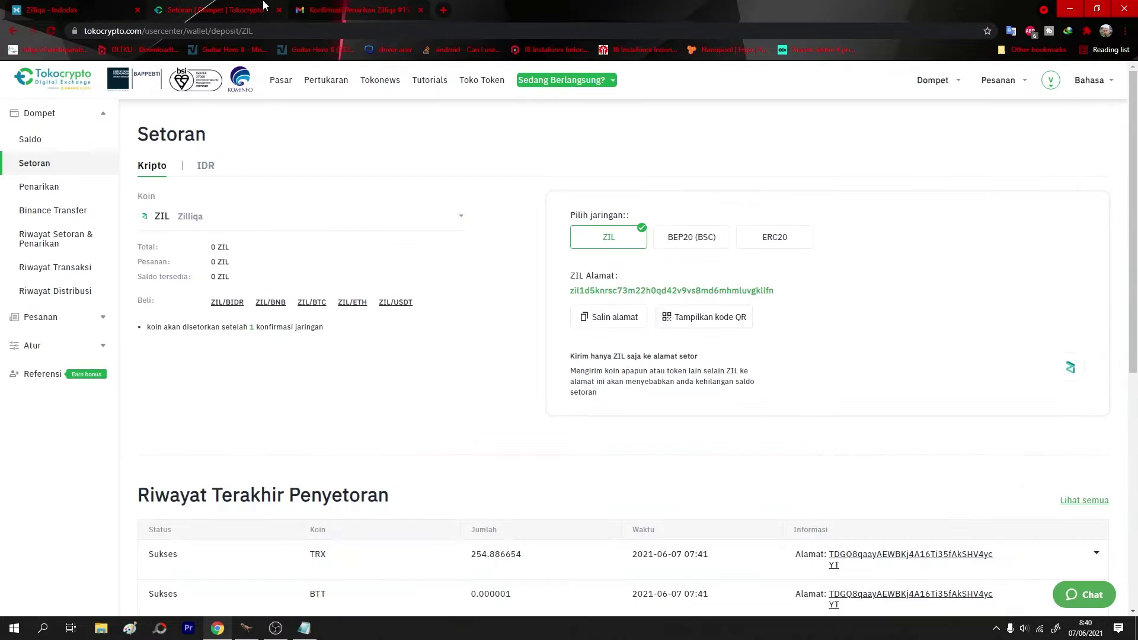
- Check Indodax's Riwayat, reload Tokocrypto's deposit page, and open the Deposit Berhasil email
{"action": "left_click", "coordinate": [122, 10]}
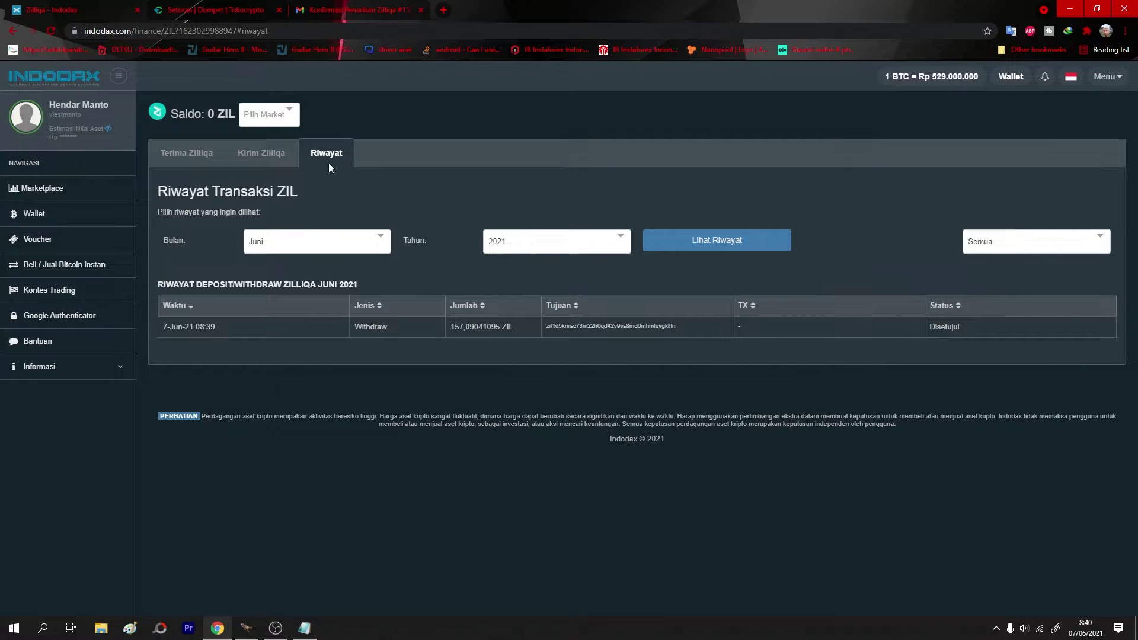
{"action": "left_click", "coordinate": [213, 7]}
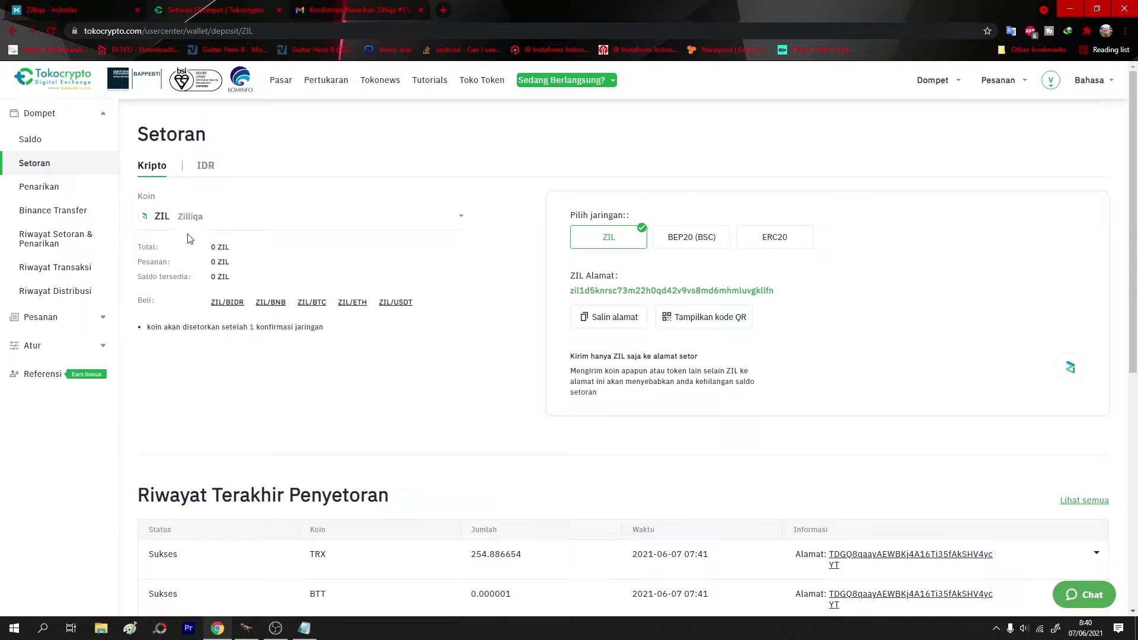
{"action": "left_click", "coordinate": [50, 32]}
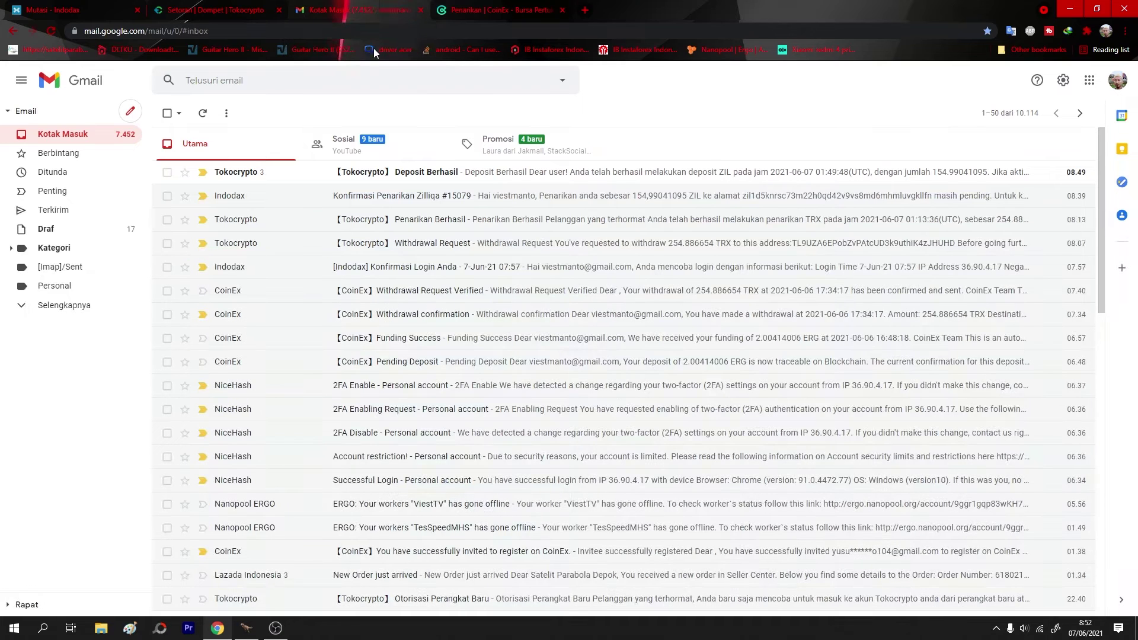
{"action": "left_click", "coordinate": [404, 173]}
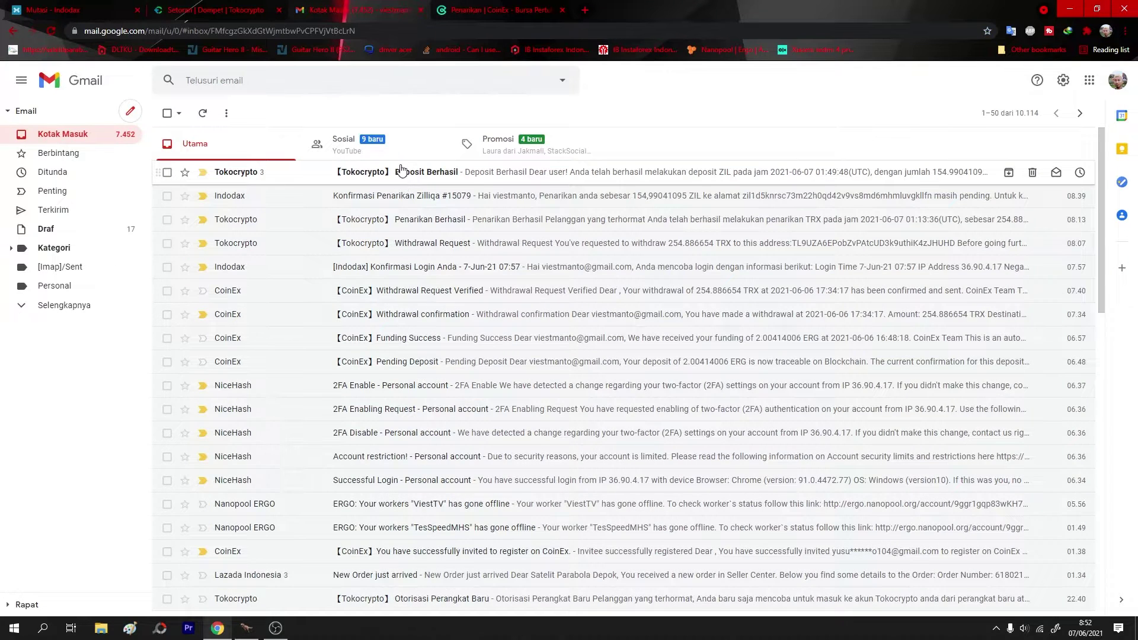
{"action": "left_click", "coordinate": [209, 7]}
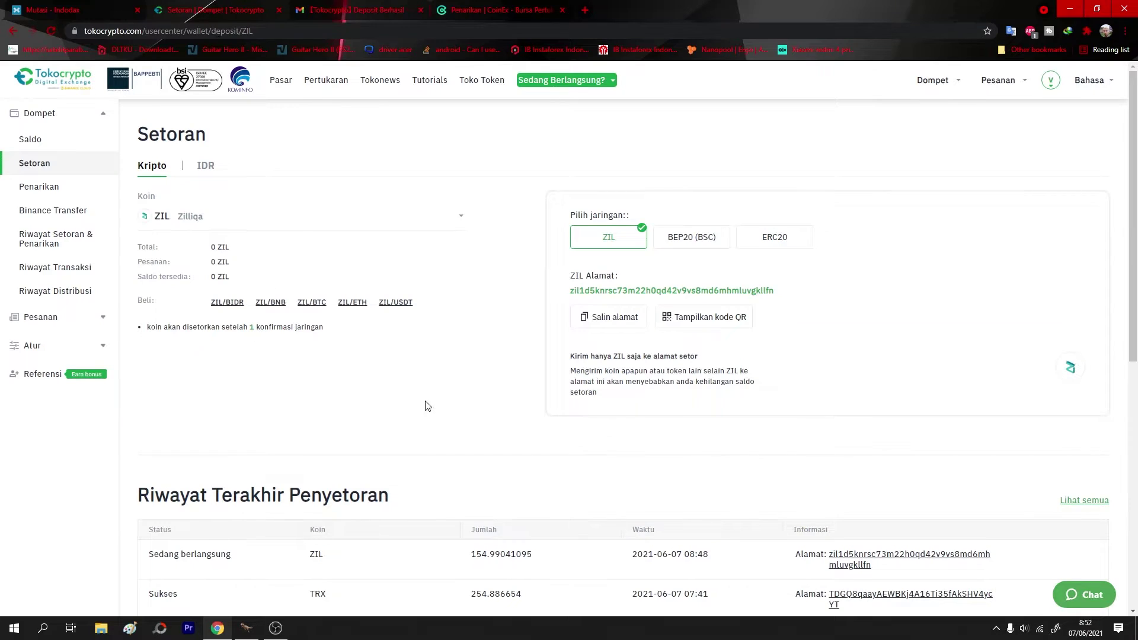
{"action": "left_click", "coordinate": [52, 34]}
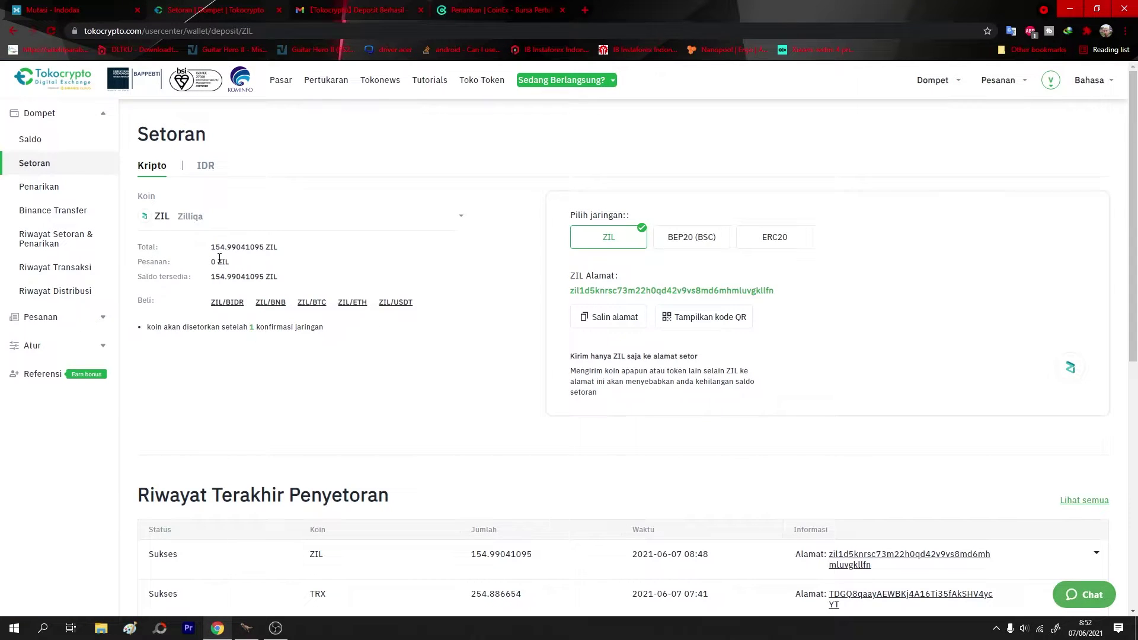
{"action": "left_click_drag", "start_coordinate": [212, 248], "coordinate": [284, 249]}
{"action": "left_click", "coordinate": [343, 364]}
{"action": "left_click", "coordinate": [347, 86]}
- Open the ZIL/BIDR market from Pasar and scroll to the Jual ZIL form
{"action": "left_click", "coordinate": [282, 83]}
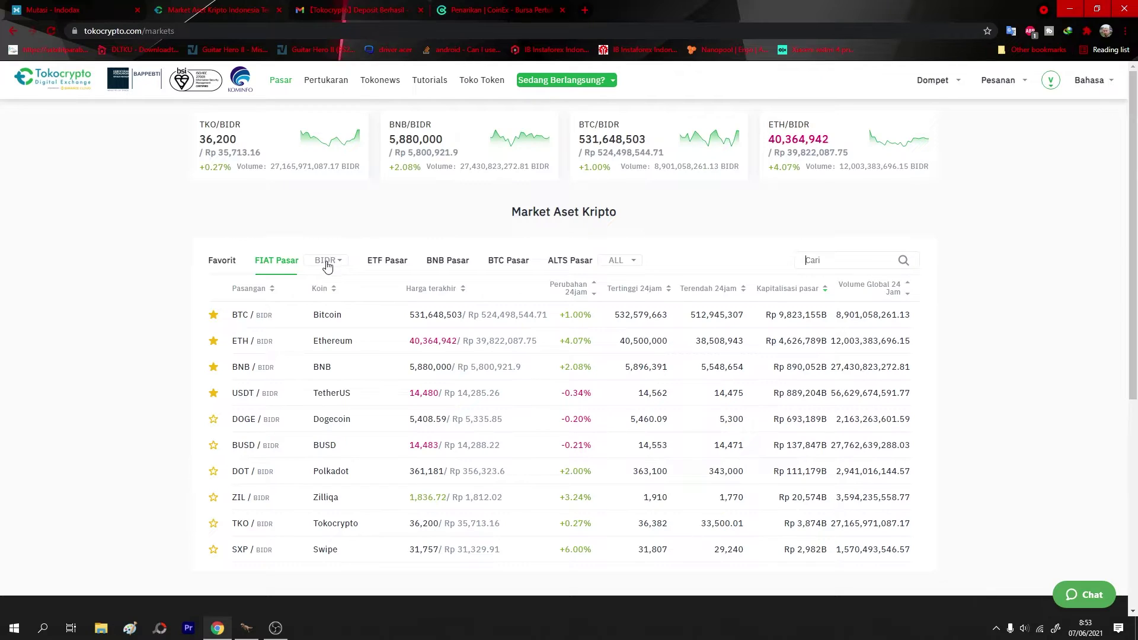
{"action": "left_click", "coordinate": [239, 498]}
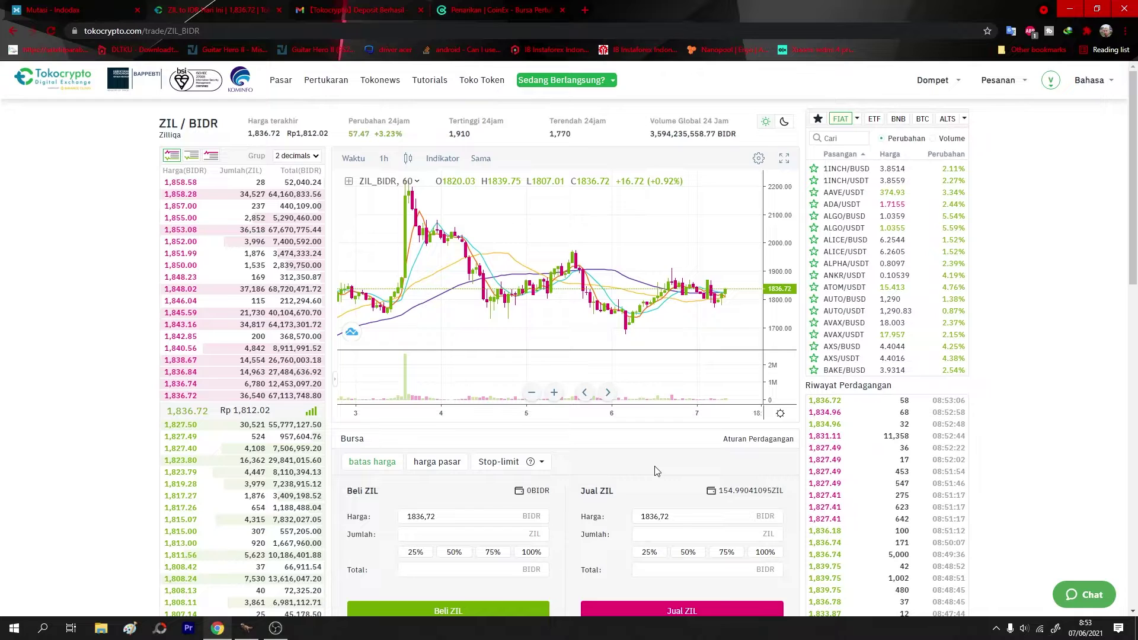
{"action": "scroll", "coordinate": [656, 472], "scroll_direction": "down", "scroll_amount": 1}
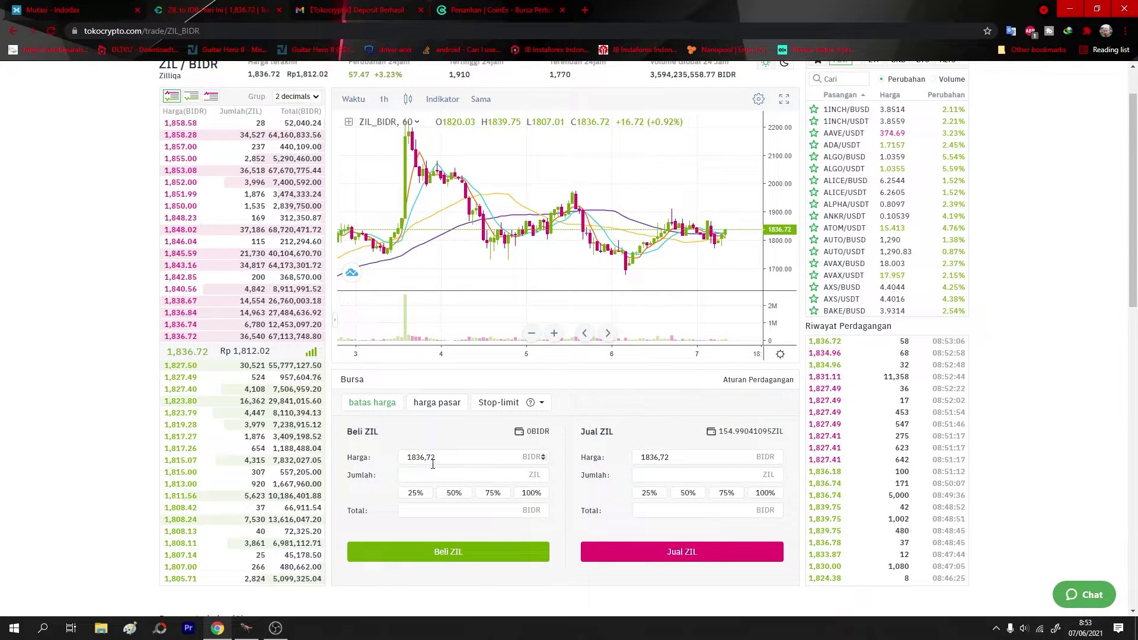
{"action": "scroll", "coordinate": [433, 463], "scroll_direction": "down", "scroll_amount": 2}
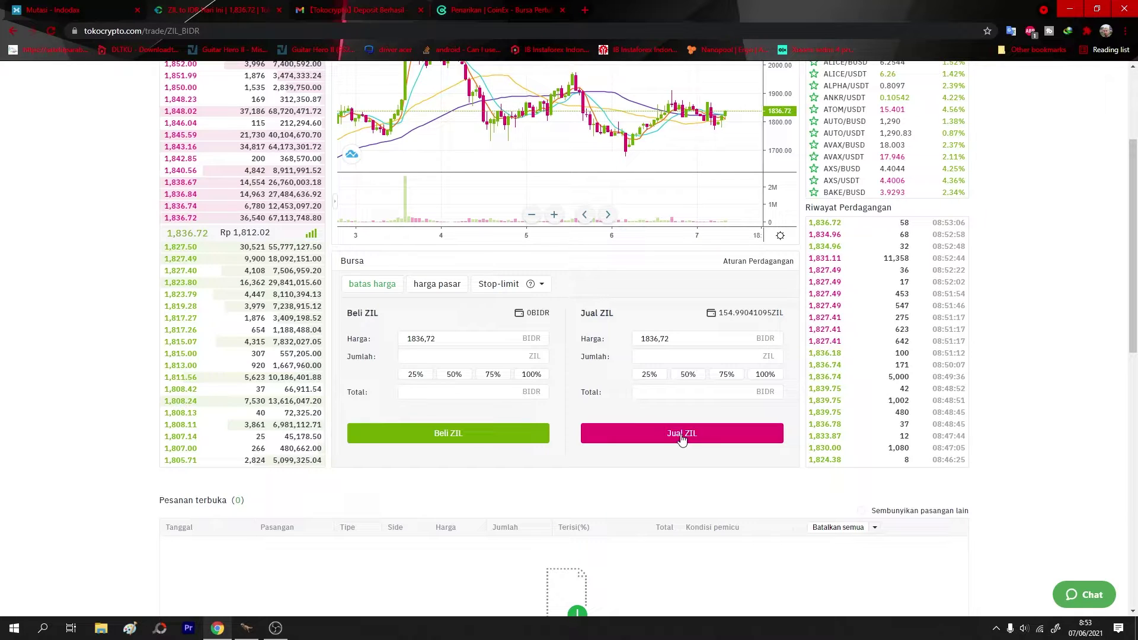
- Sell all 154 ZIL at market price, filled at 1,828.23 BIDR
{"action": "left_click", "coordinate": [766, 375]}
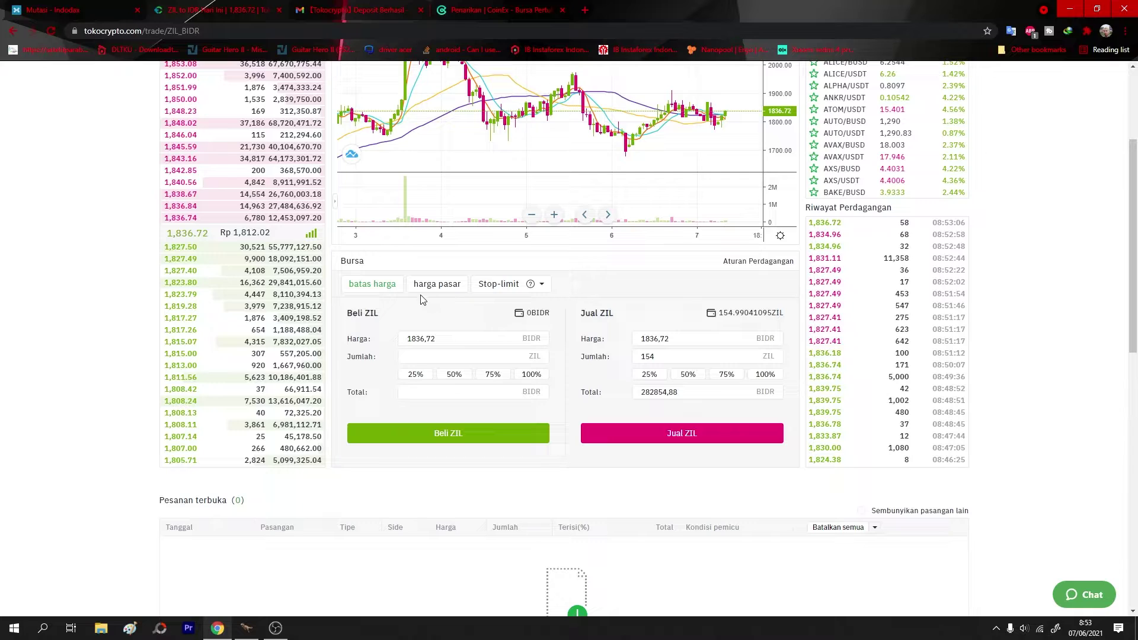
{"action": "left_click", "coordinate": [453, 287]}
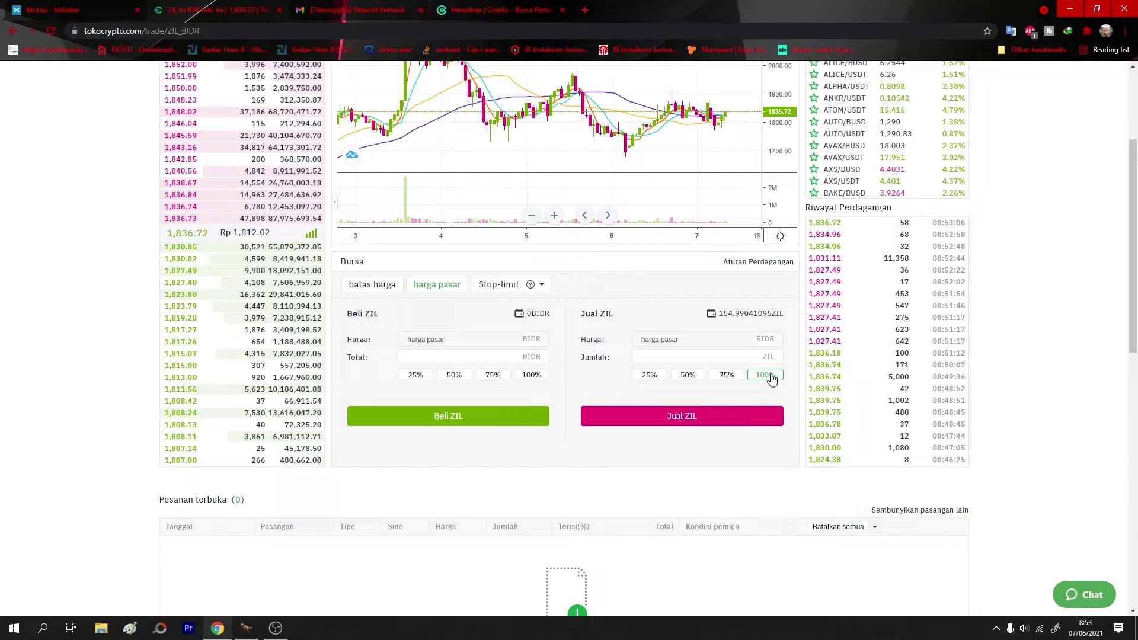
{"action": "left_click", "coordinate": [771, 379]}
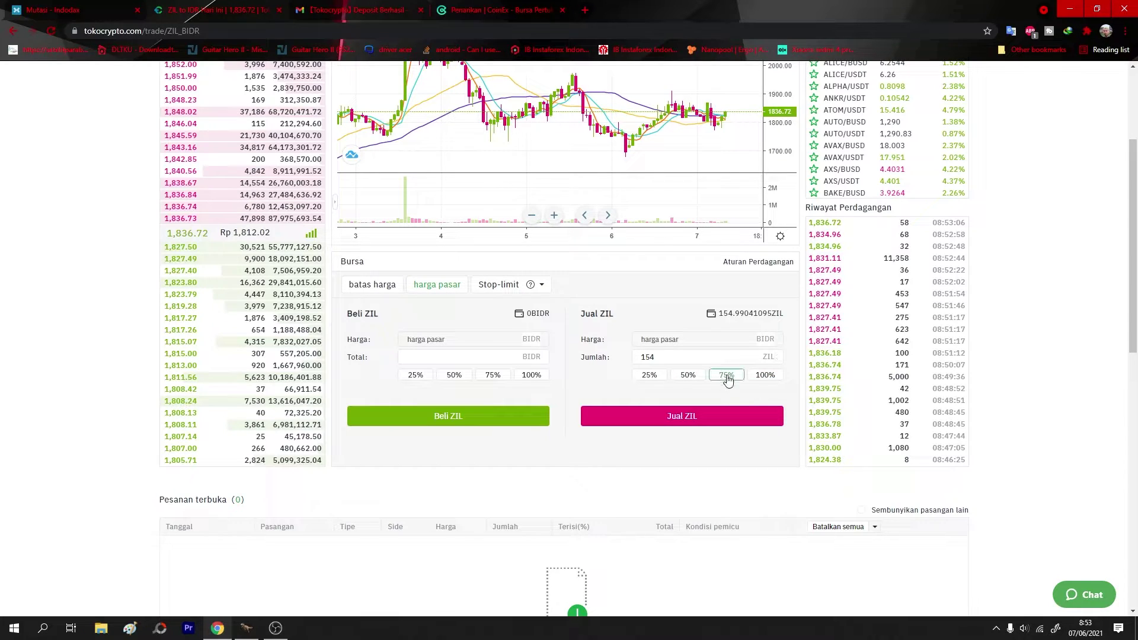
{"action": "left_click", "coordinate": [717, 415]}
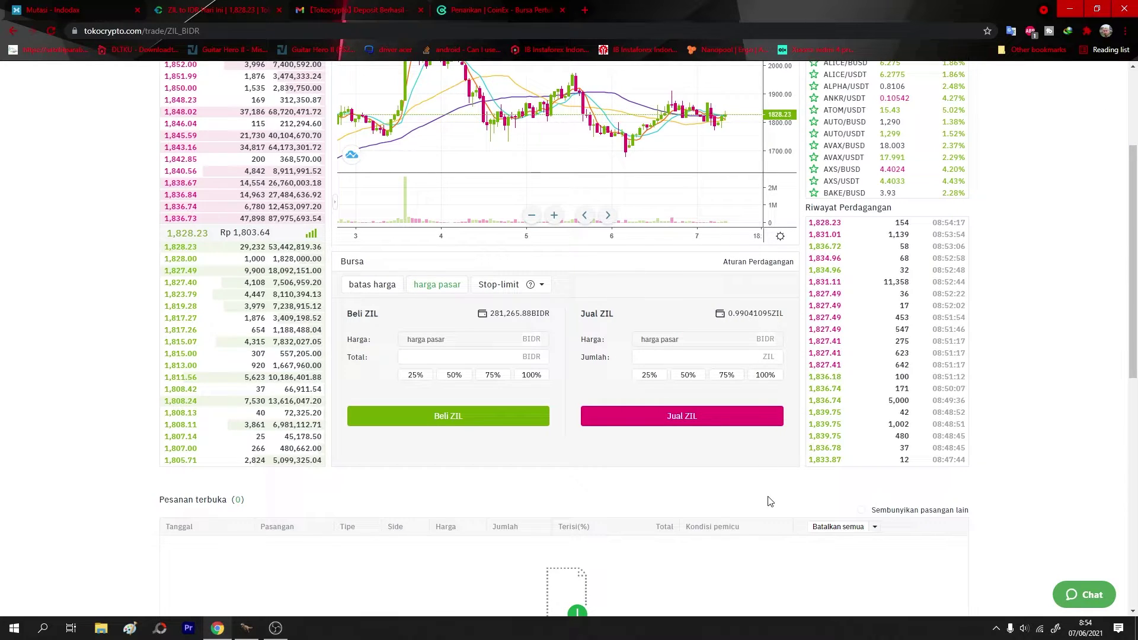
{"action": "scroll", "coordinate": [769, 501], "scroll_direction": "up", "scroll_amount": 3}
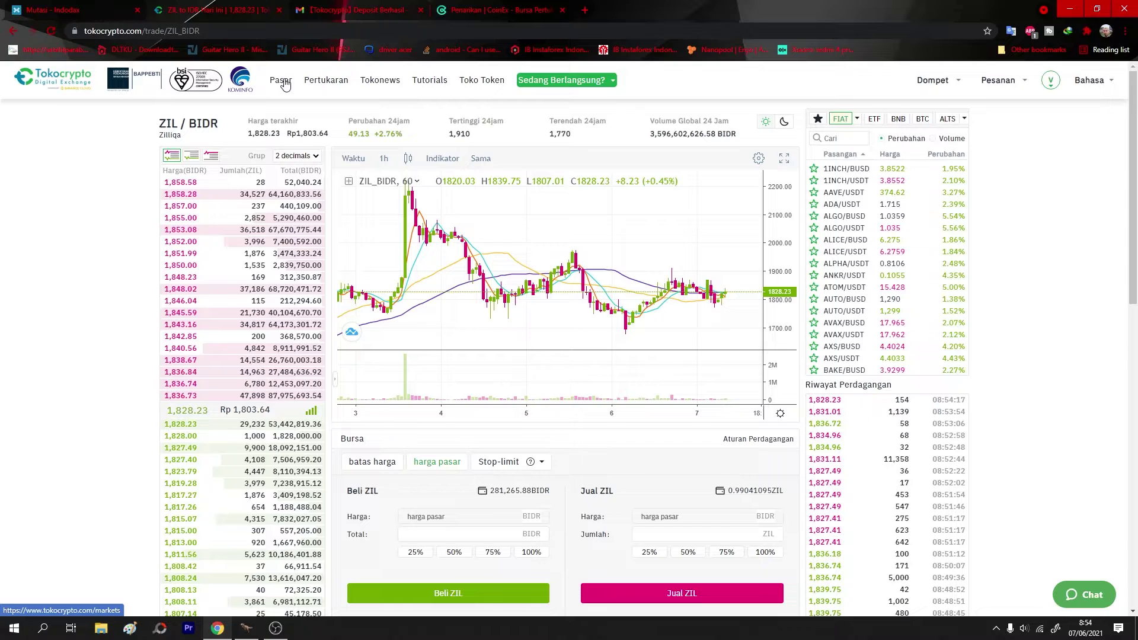
- Check the 281,265.88 BIDR balance in the wallet balances overview
{"action": "mouse_move", "coordinate": [917, 89]}
{"action": "left_click", "coordinate": [907, 119]}
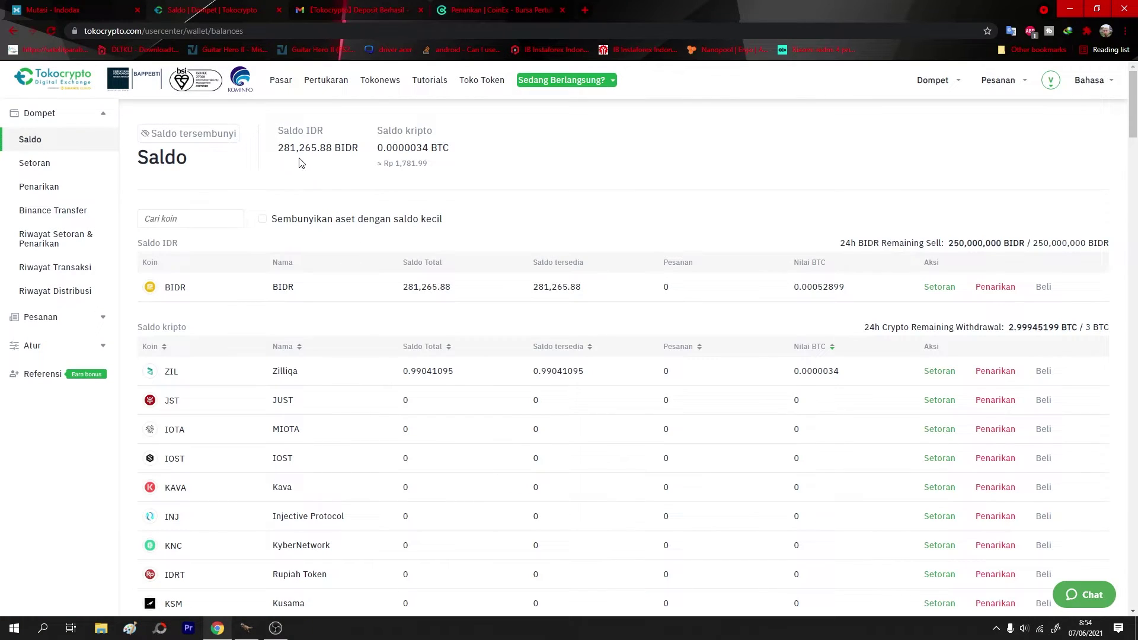
{"action": "left_click_drag", "start_coordinate": [281, 150], "coordinate": [503, 148]}
{"action": "left_click", "coordinate": [365, 149]}
- Open the IDR withdrawal page listing the saved Bank Mandiri account
{"action": "mouse_move", "coordinate": [1000, 95]}
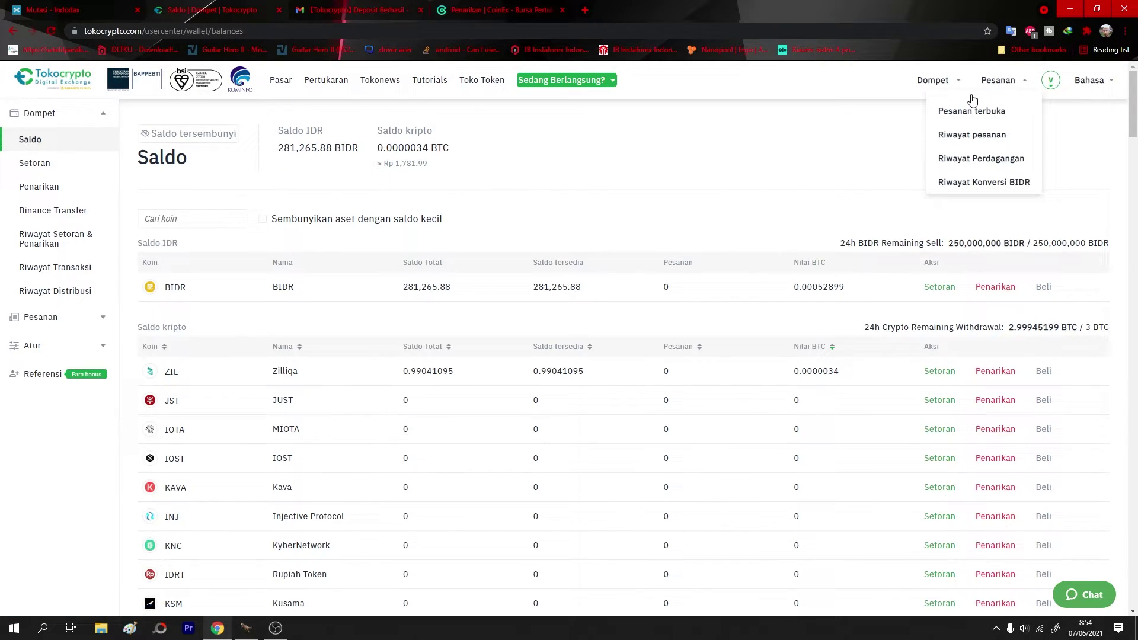
{"action": "left_click", "coordinate": [62, 195]}
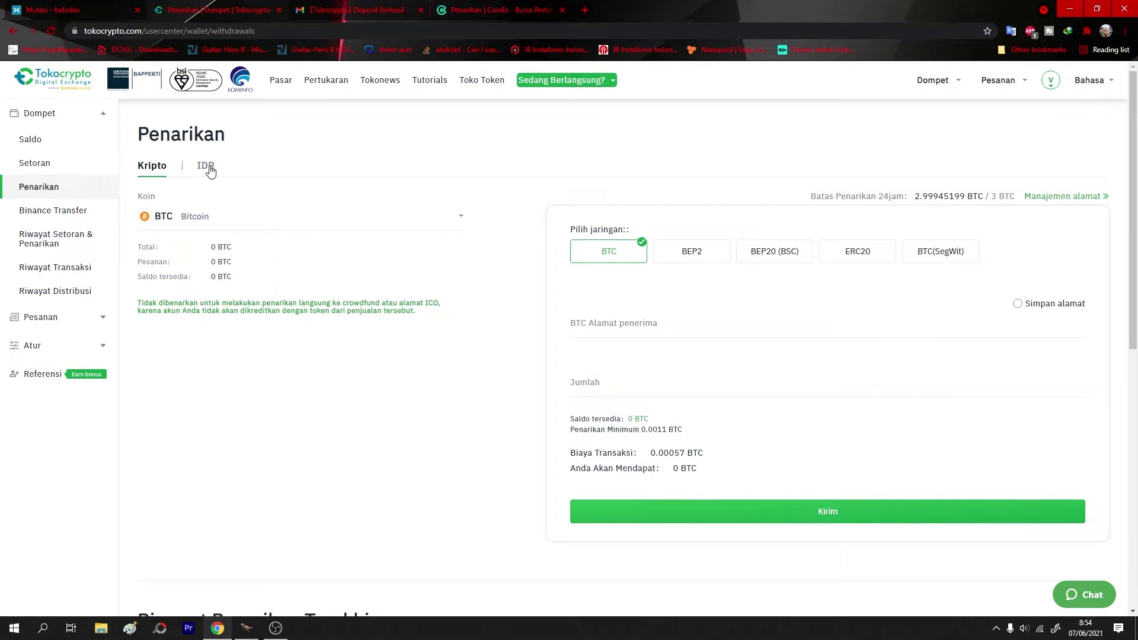
{"action": "left_click", "coordinate": [207, 166]}
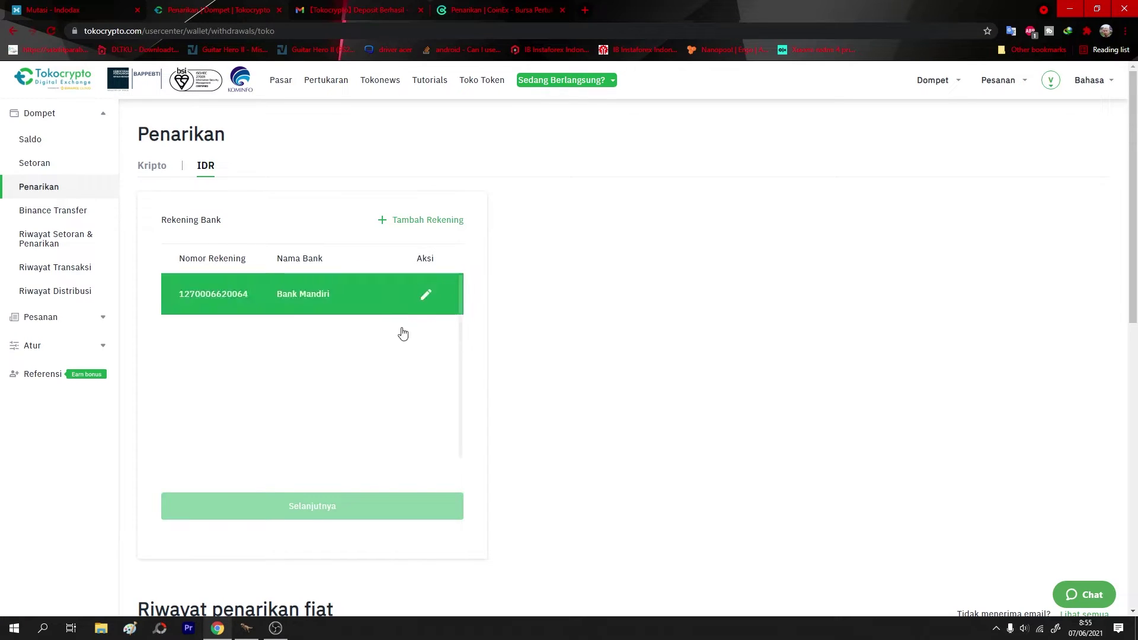
- Choose the Bank Mandiri account and enter a withdrawal amount of 281265
{"action": "left_click", "coordinate": [305, 300]}
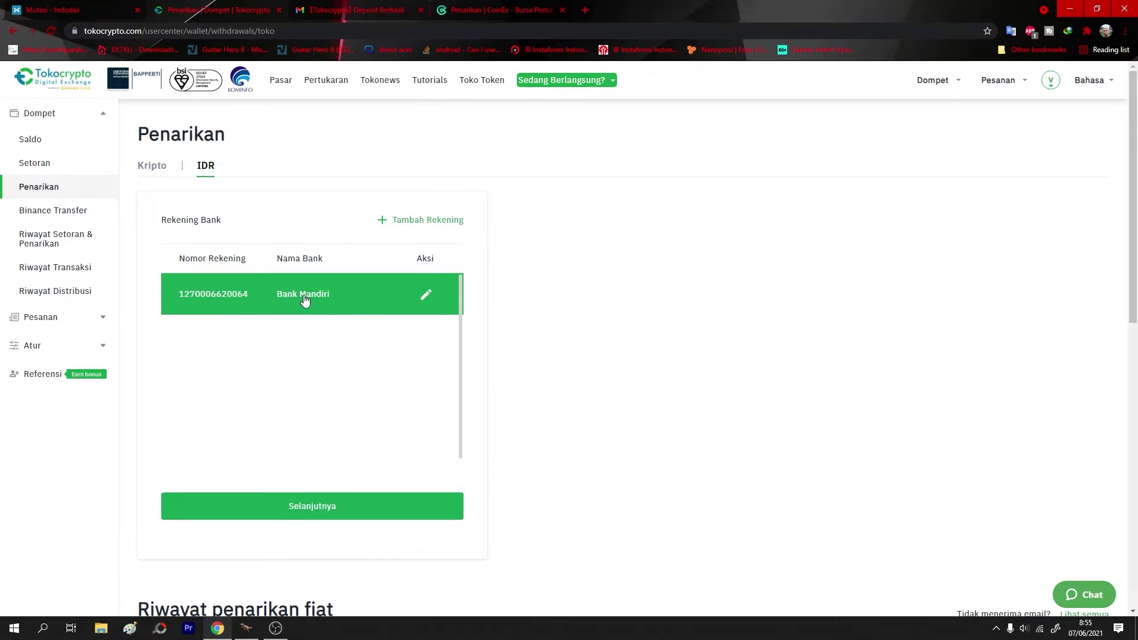
{"action": "left_click", "coordinate": [330, 511]}
{"action": "scroll", "coordinate": [782, 442], "scroll_direction": "down", "scroll_amount": 2}
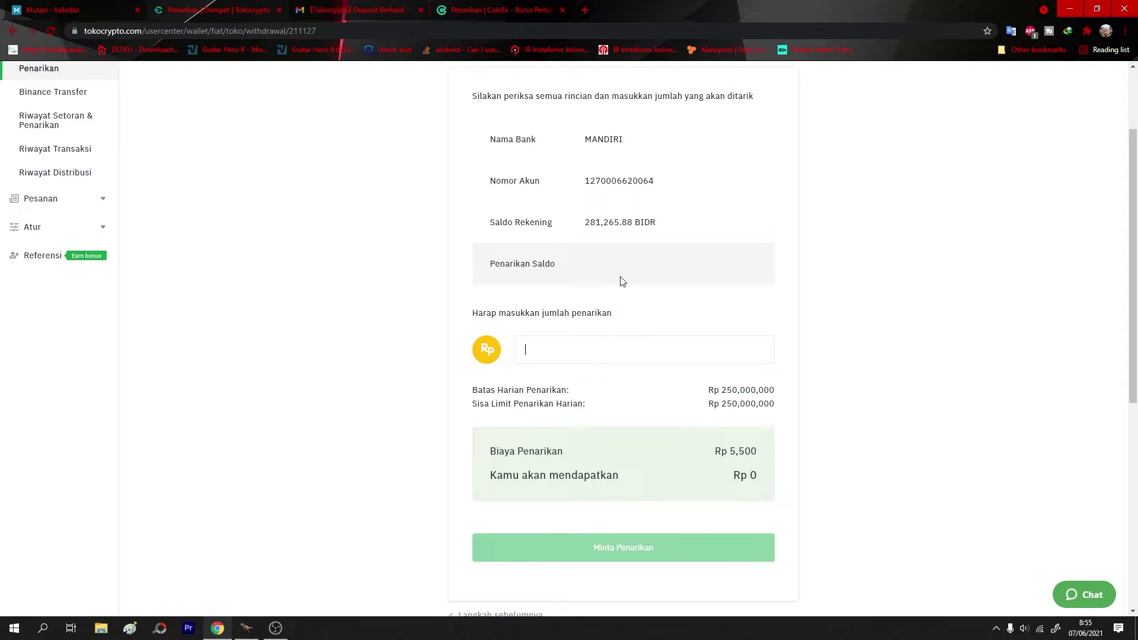
{"action": "left_click", "coordinate": [629, 336]}
{"action": "type", "text": "281"}
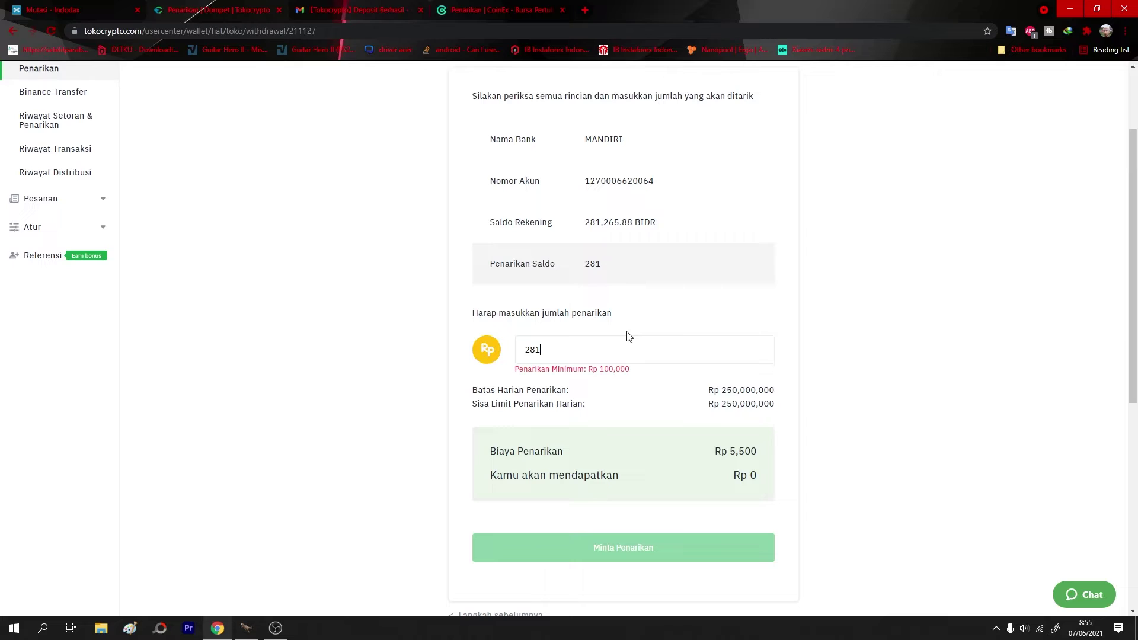
{"action": "type", "text": "265"}
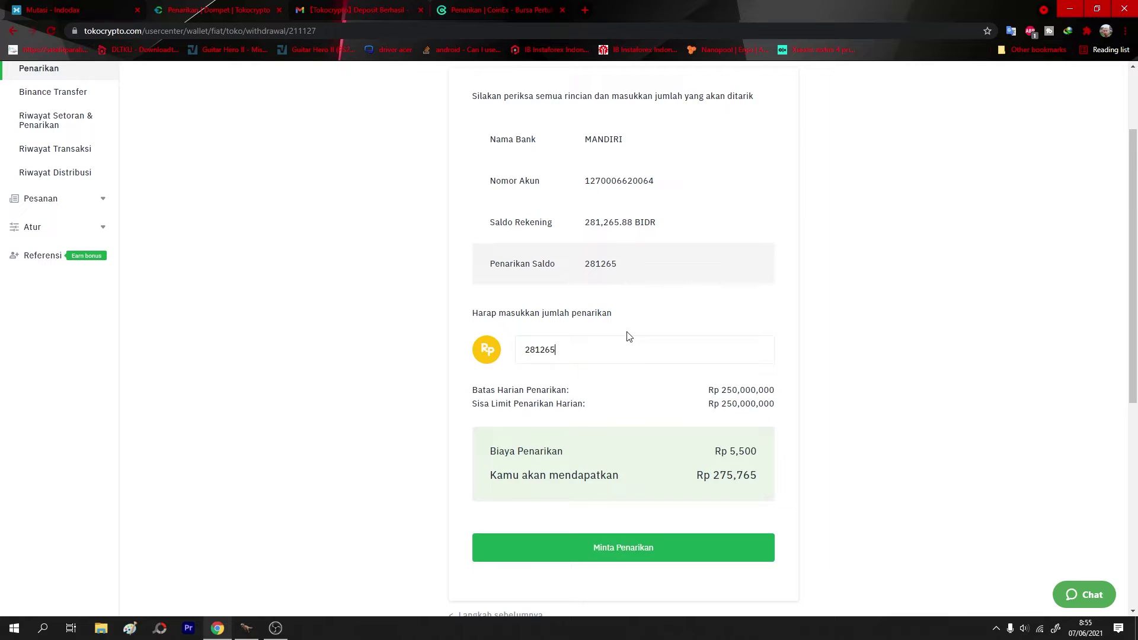
- Review the Rp 5,500 fee and Rp 275,765 net, then submit the withdrawal request
{"action": "scroll", "coordinate": [691, 443], "scroll_direction": "down", "scroll_amount": 1}
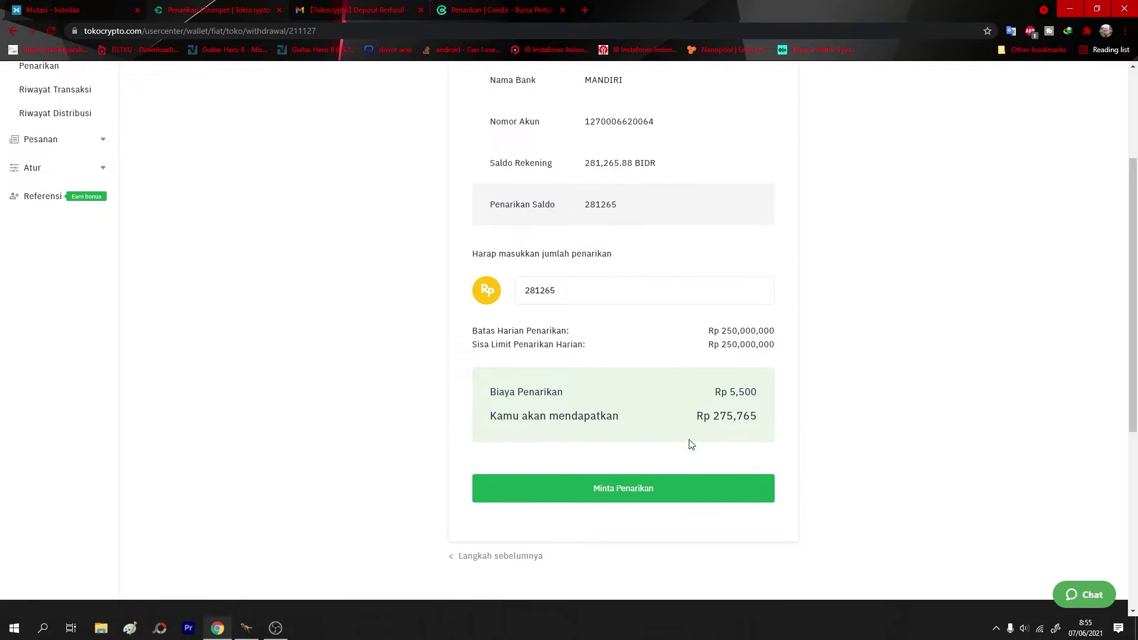
{"action": "left_click_drag", "start_coordinate": [733, 388], "coordinate": [756, 393]}
{"action": "left_click", "coordinate": [832, 395]}
{"action": "scroll", "coordinate": [813, 426], "scroll_direction": "down", "scroll_amount": 4}
{"action": "scroll", "coordinate": [818, 431], "scroll_direction": "up", "scroll_amount": 7}
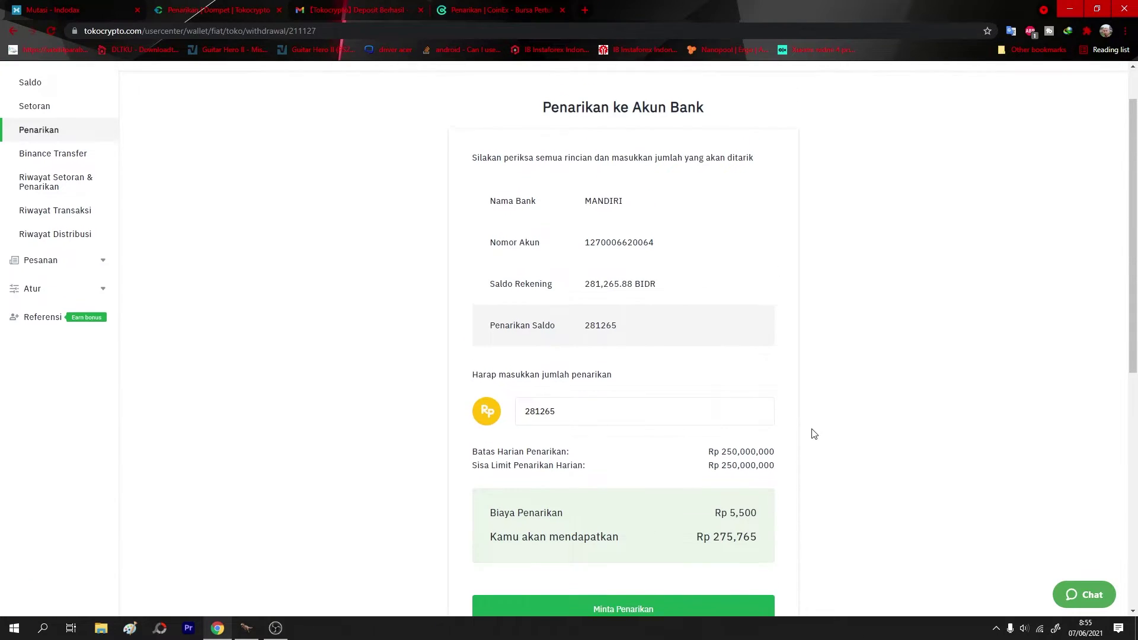
{"action": "scroll", "coordinate": [814, 434], "scroll_direction": "down", "scroll_amount": 5}
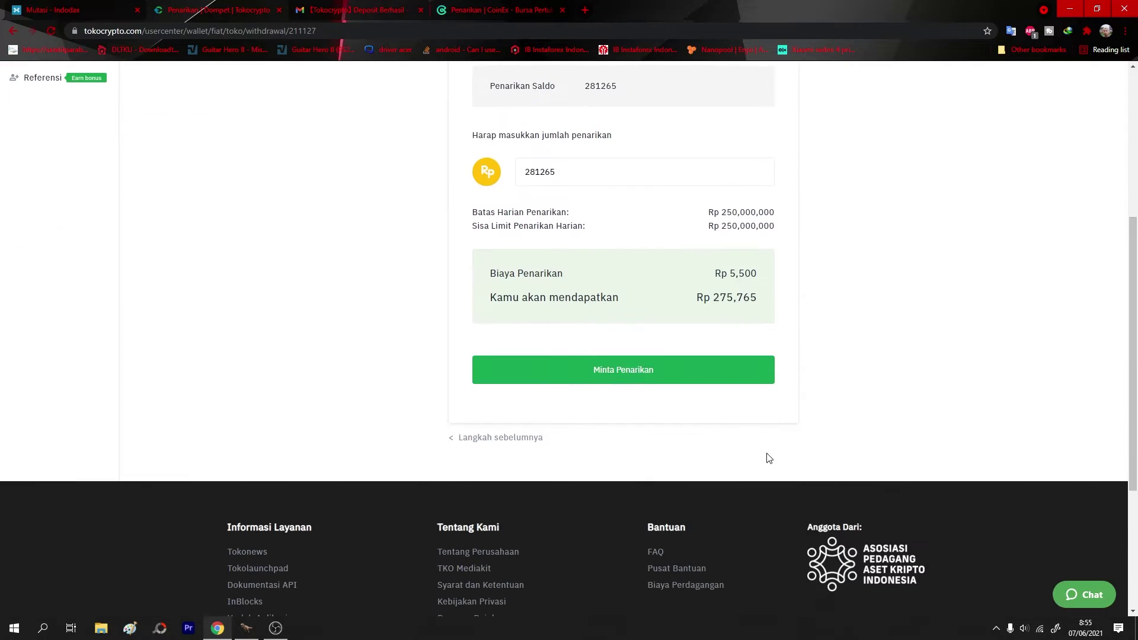
{"action": "left_click", "coordinate": [640, 379]}
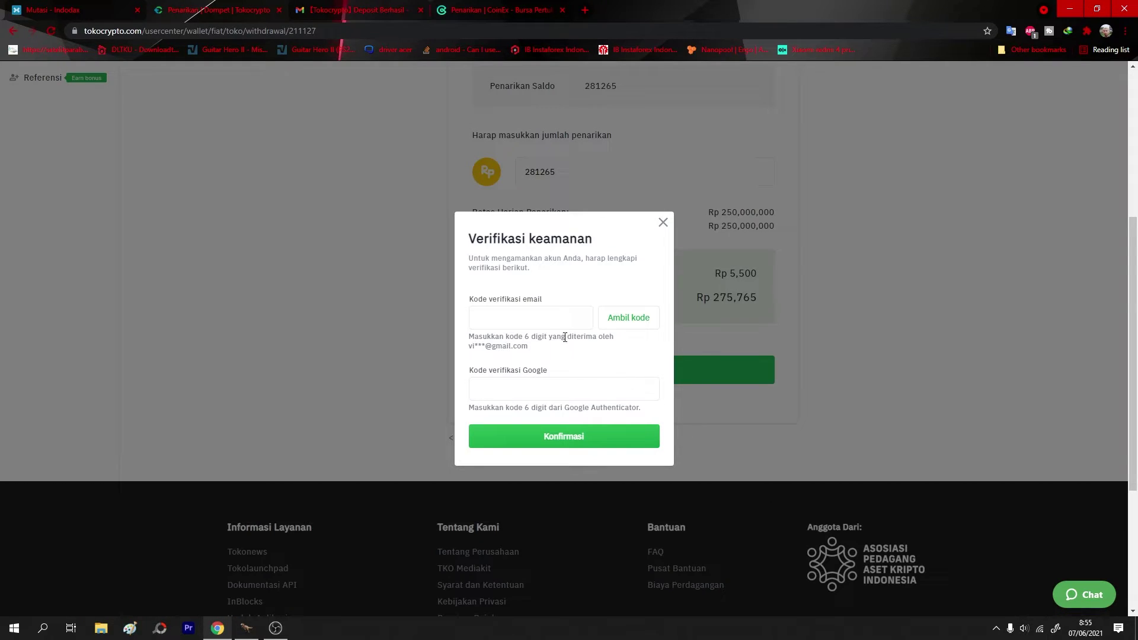
- Confirm the withdrawal with the email and Google Authenticator codes, then view the withdrawal history
{"action": "left_click", "coordinate": [646, 325]}
{"action": "left_click", "coordinate": [550, 311]}
{"action": "left_click", "coordinate": [593, 384]}
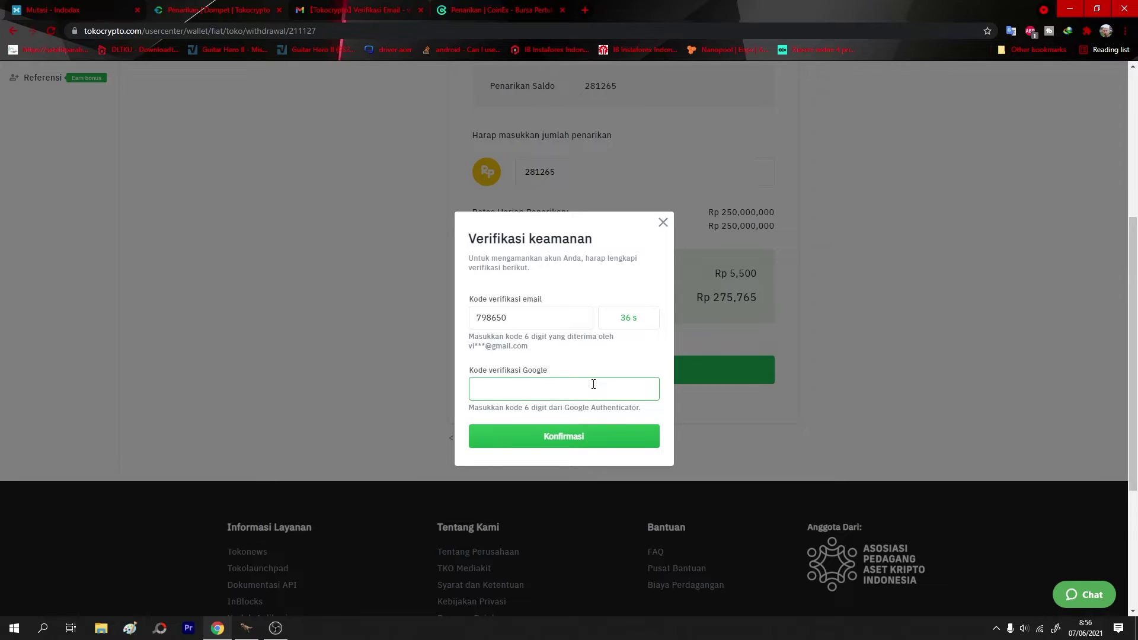
{"action": "key", "text": "ctrl+v"}
{"action": "left_click", "coordinate": [591, 437]}
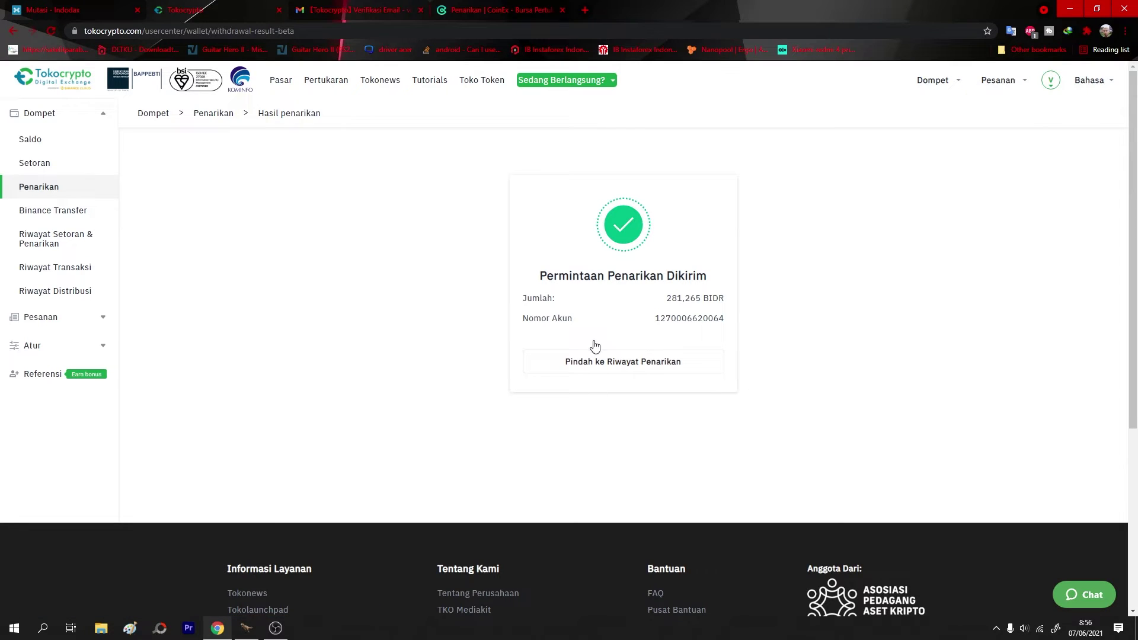
{"action": "left_click", "coordinate": [658, 369]}
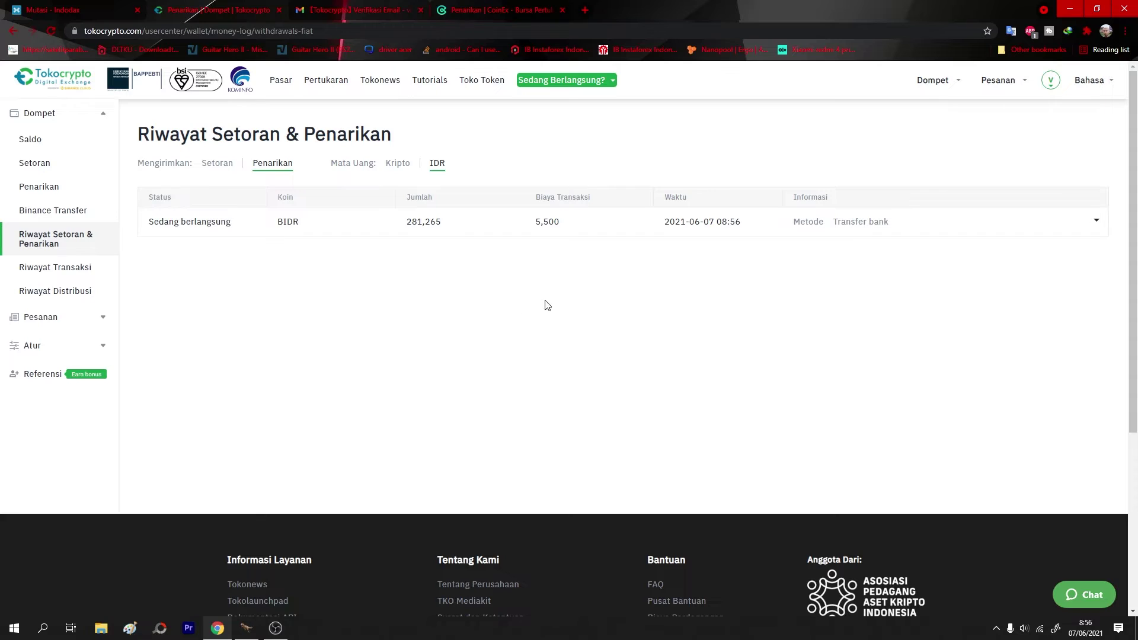
- Check the Tokocrypto email, withdrawal history and Indodax Mutasi log, ending on CoinEx's ZIL withdrawal page
{"action": "left_click", "coordinate": [491, 7]}
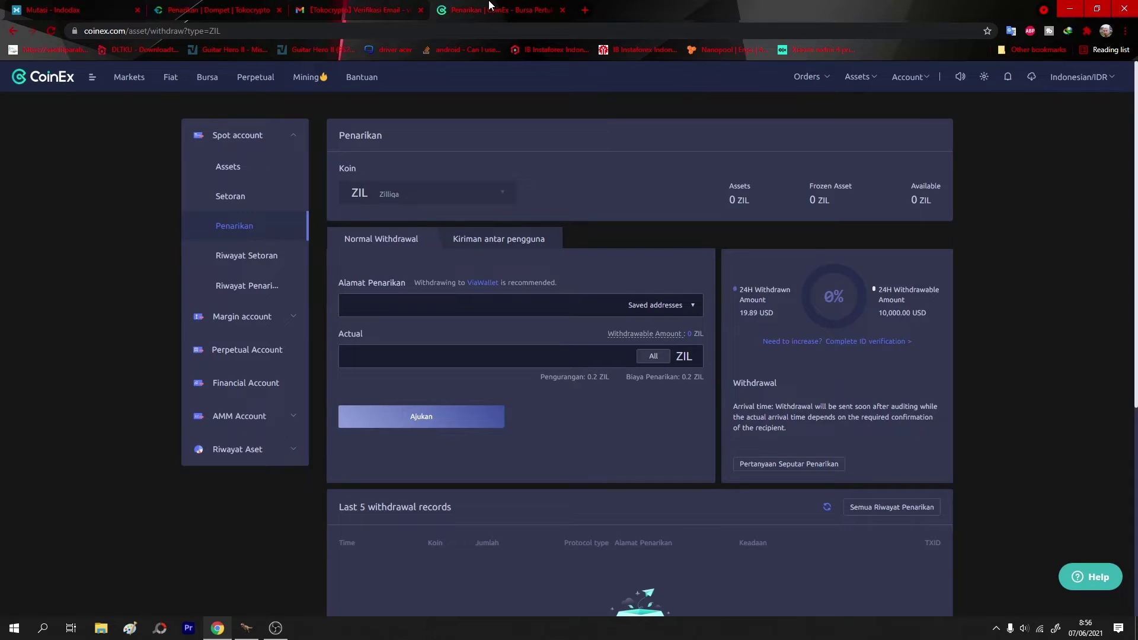
{"action": "left_click", "coordinate": [384, 6]}
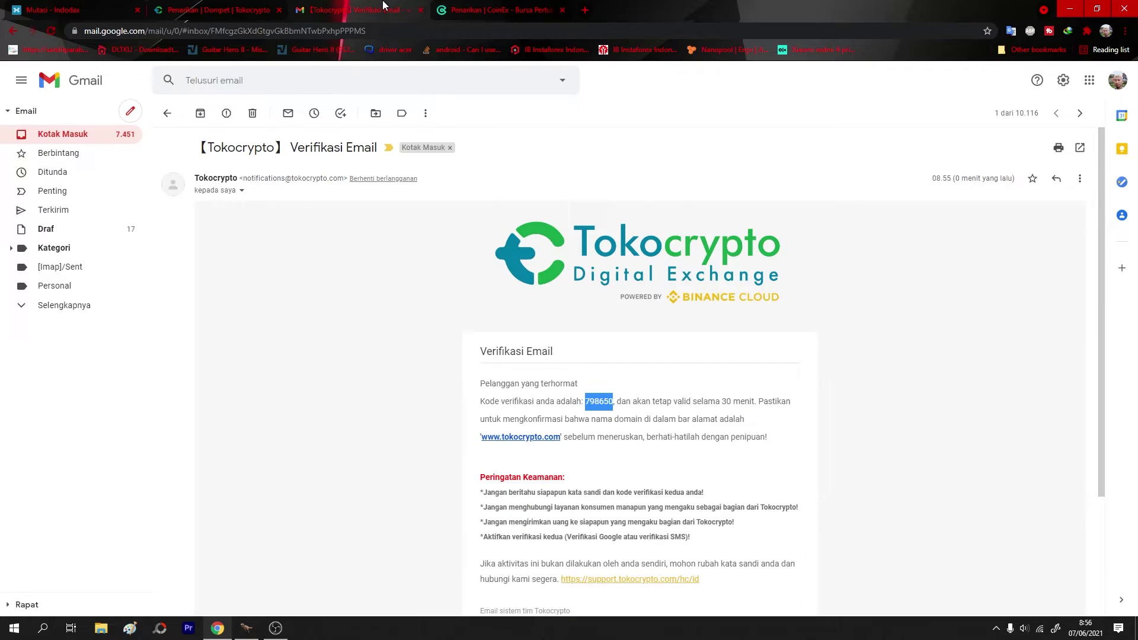
{"action": "left_click", "coordinate": [240, 7]}
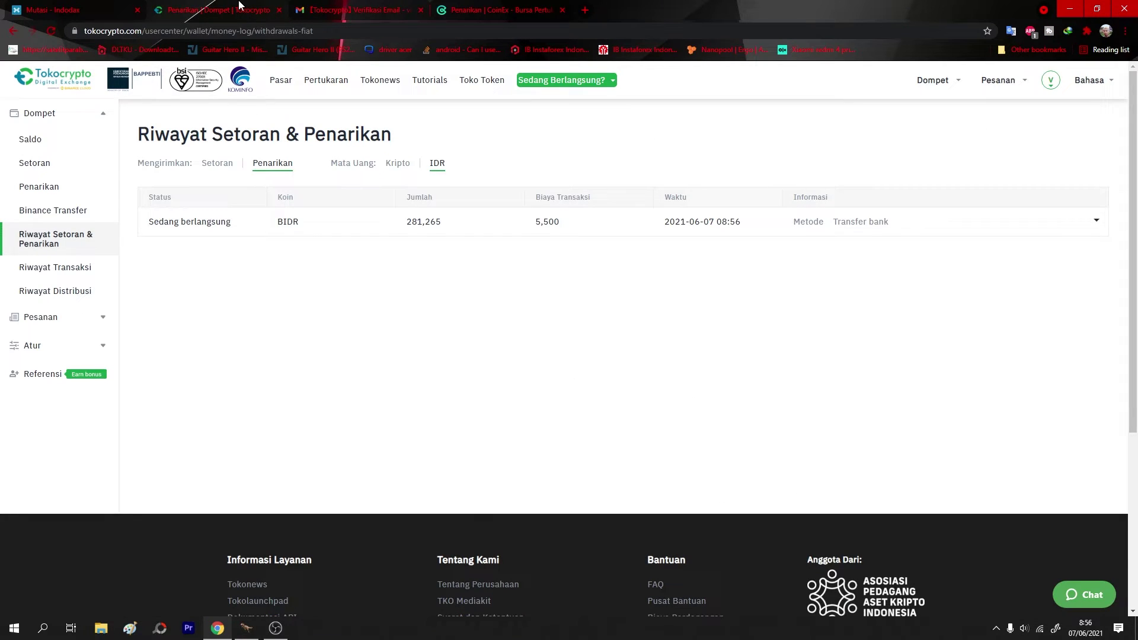
{"action": "left_click", "coordinate": [70, 6]}
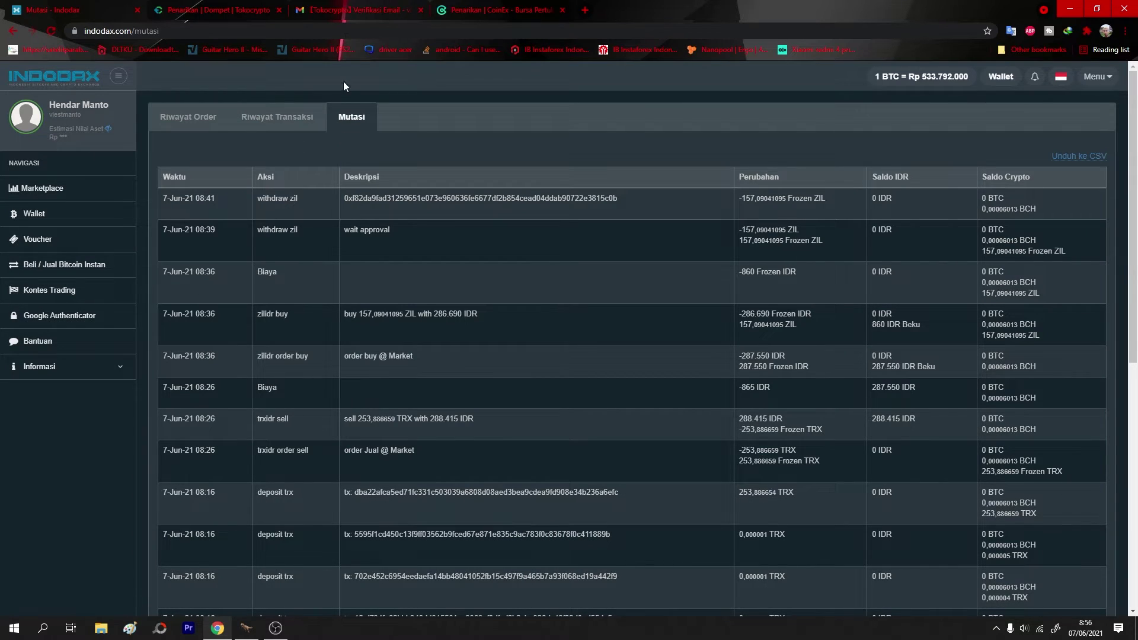
{"action": "left_click", "coordinate": [514, 6]}
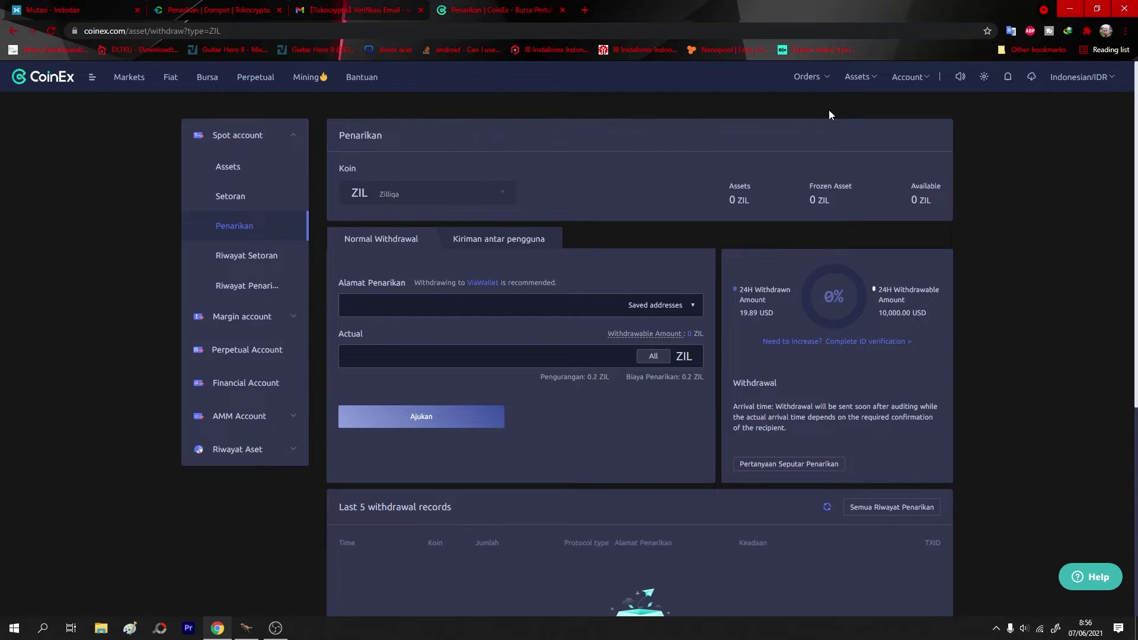
- Select ERG as the coin on CoinEx's deposit page
{"action": "mouse_move", "coordinate": [857, 78]}
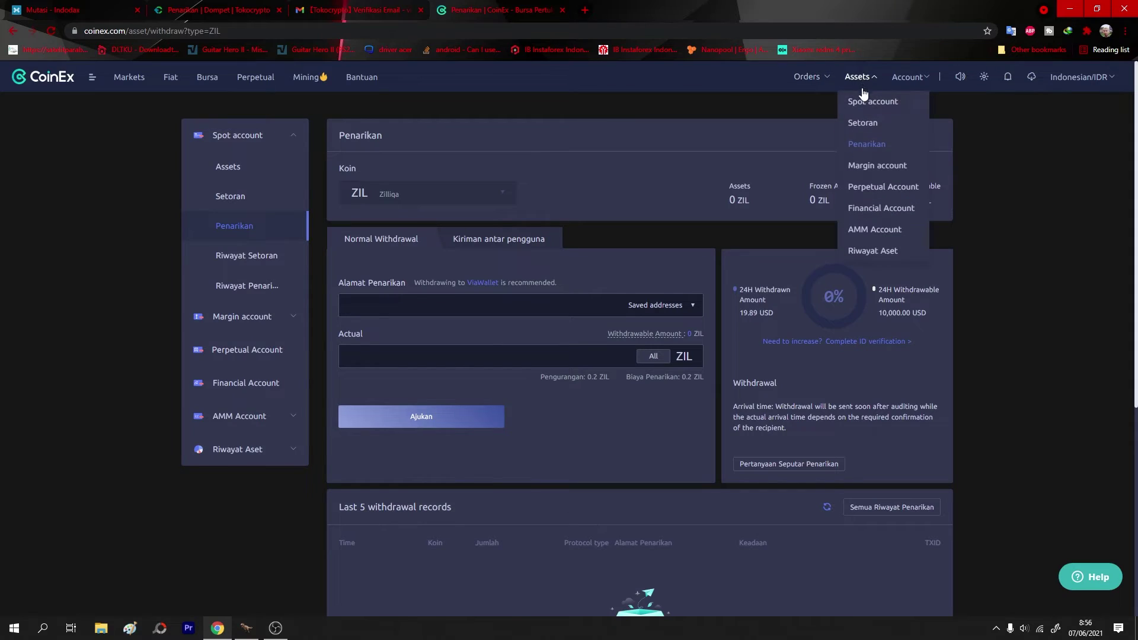
{"action": "left_click", "coordinate": [878, 126]}
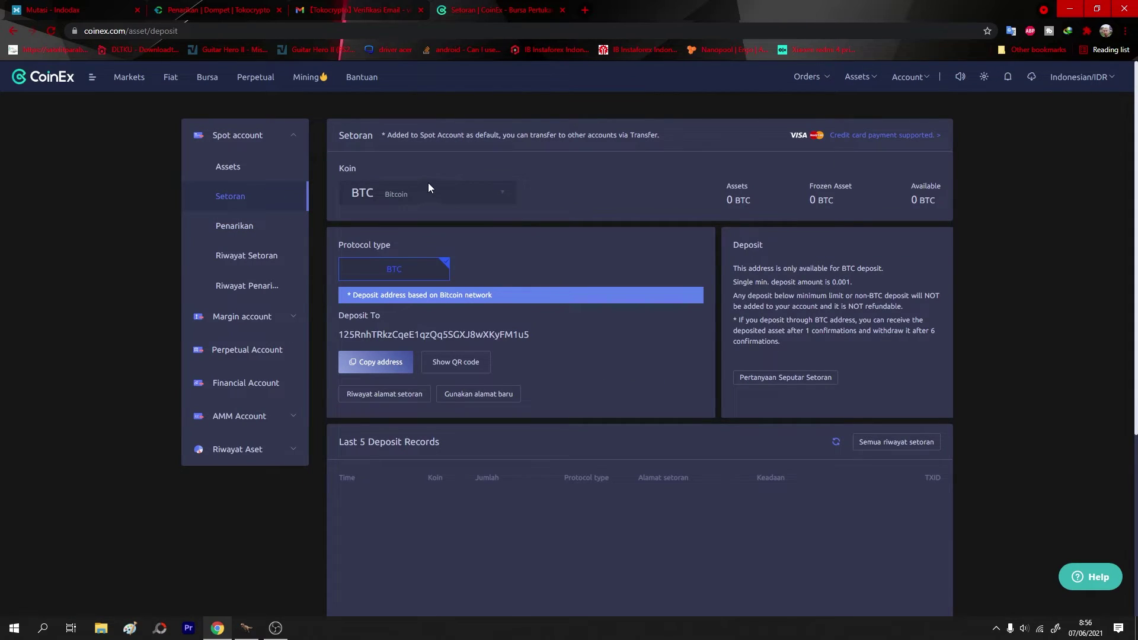
{"action": "left_click", "coordinate": [453, 195]}
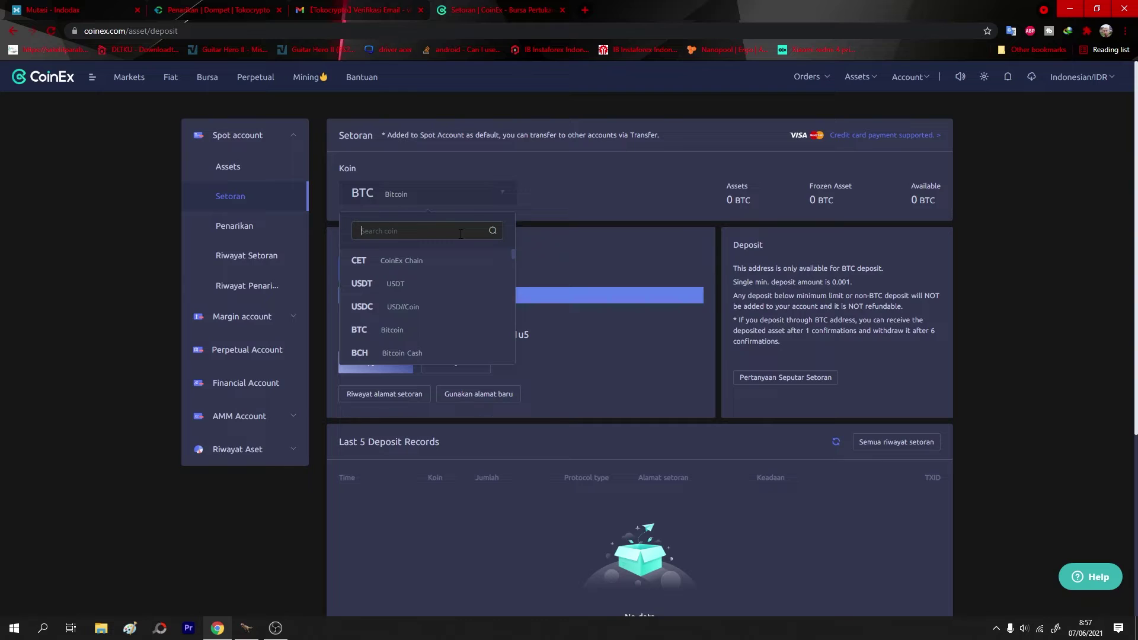
{"action": "type", "text": "erg"}
{"action": "left_click", "coordinate": [367, 261]}
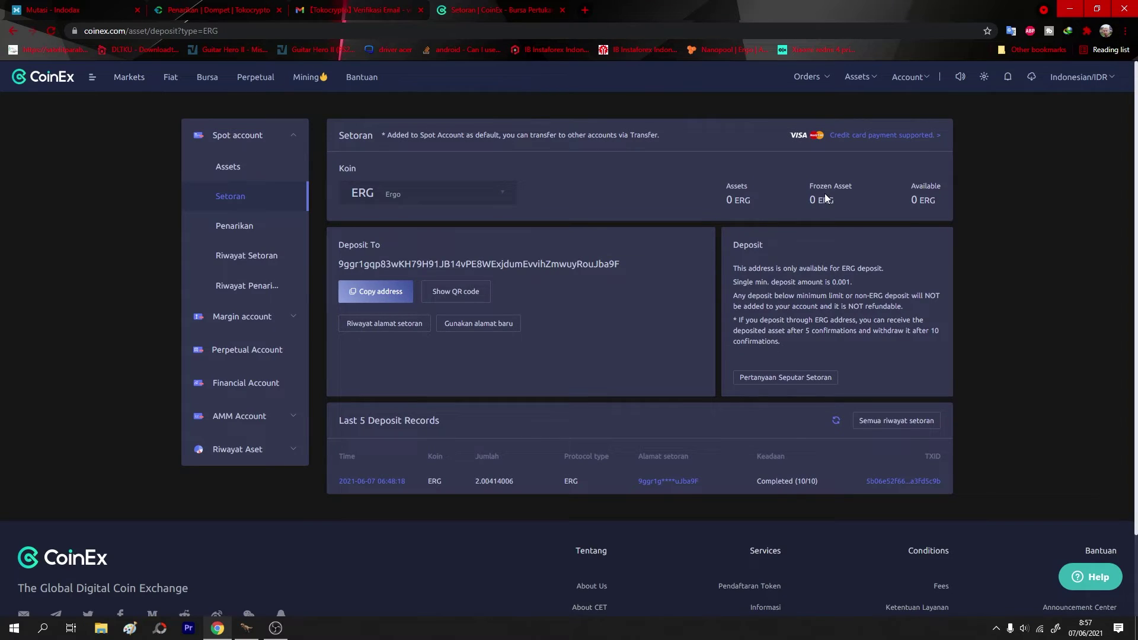
- Search 'erg' in the market list and review Ergo's token details page and price chart
{"action": "left_click", "coordinate": [130, 83]}
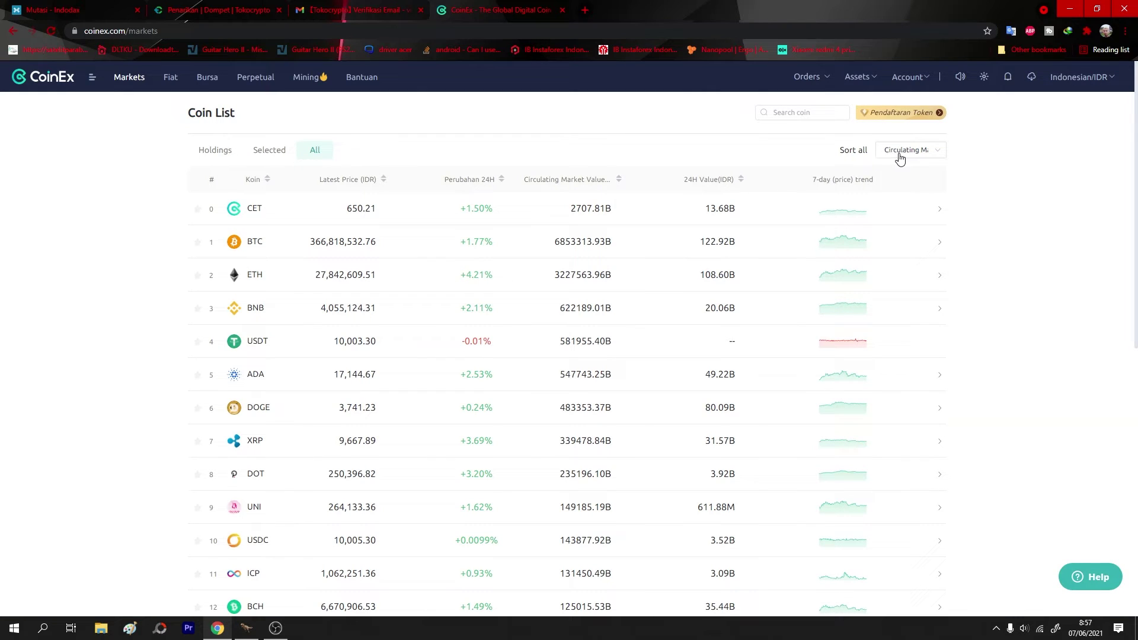
{"action": "left_click", "coordinate": [818, 118]}
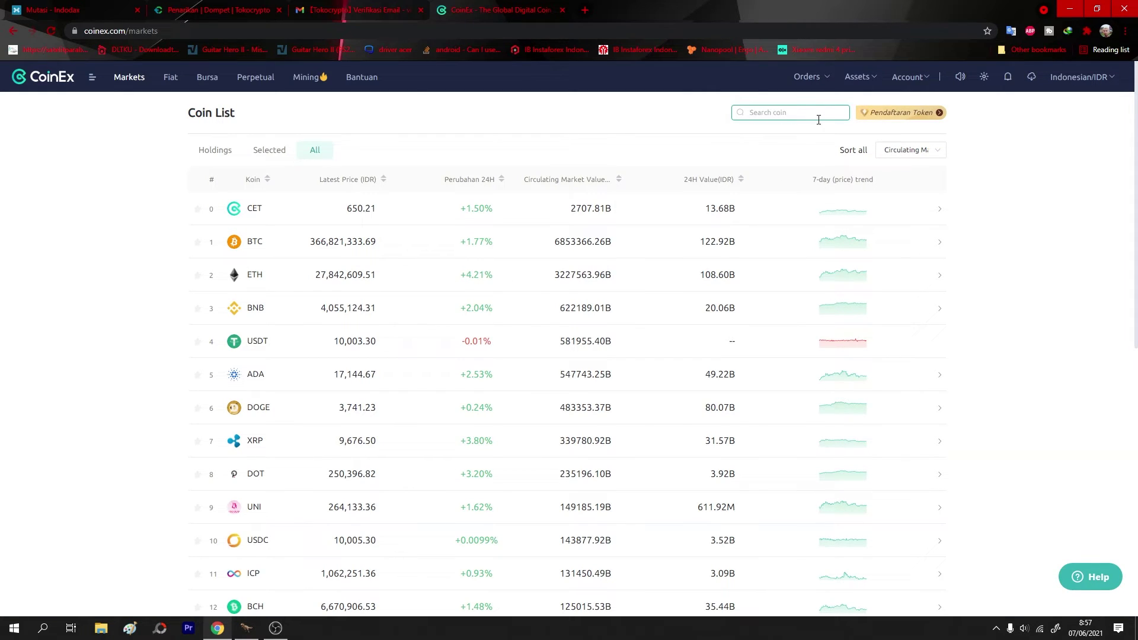
{"action": "type", "text": "erg"}
{"action": "left_click", "coordinate": [797, 135]}
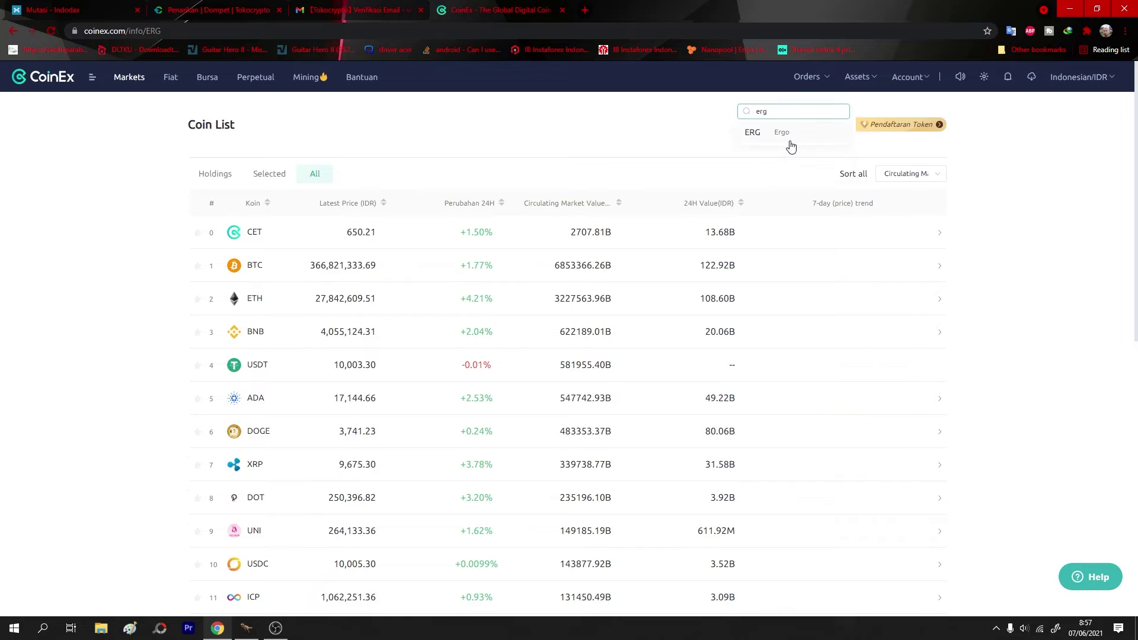
{"action": "scroll", "coordinate": [326, 388], "scroll_direction": "down", "scroll_amount": 6}
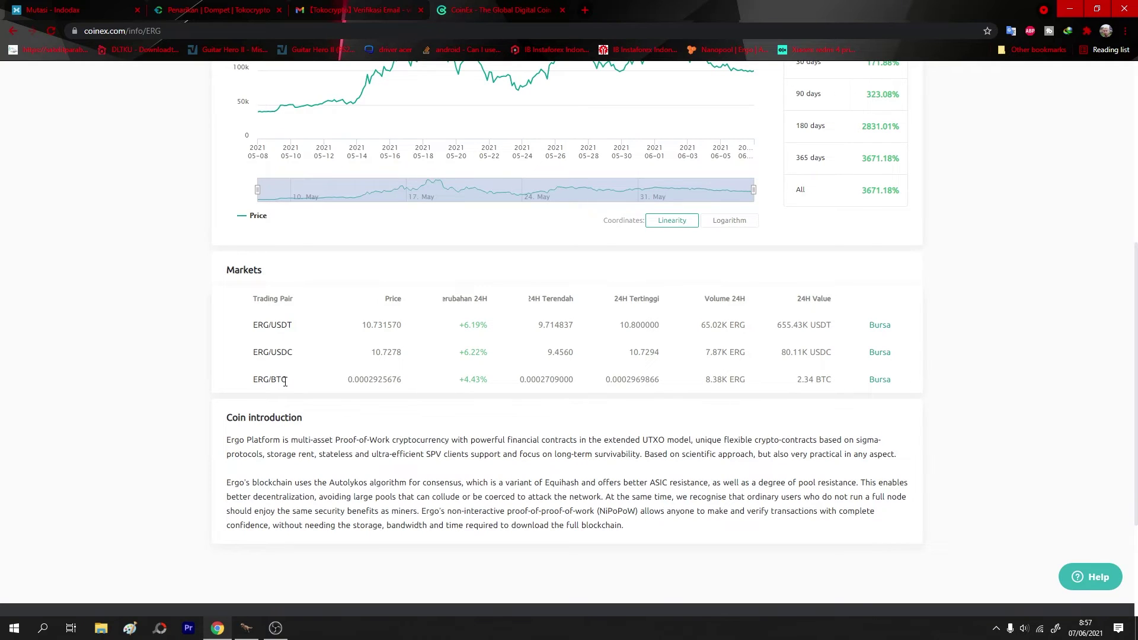
{"action": "scroll", "coordinate": [534, 373], "scroll_direction": "up", "scroll_amount": 6}
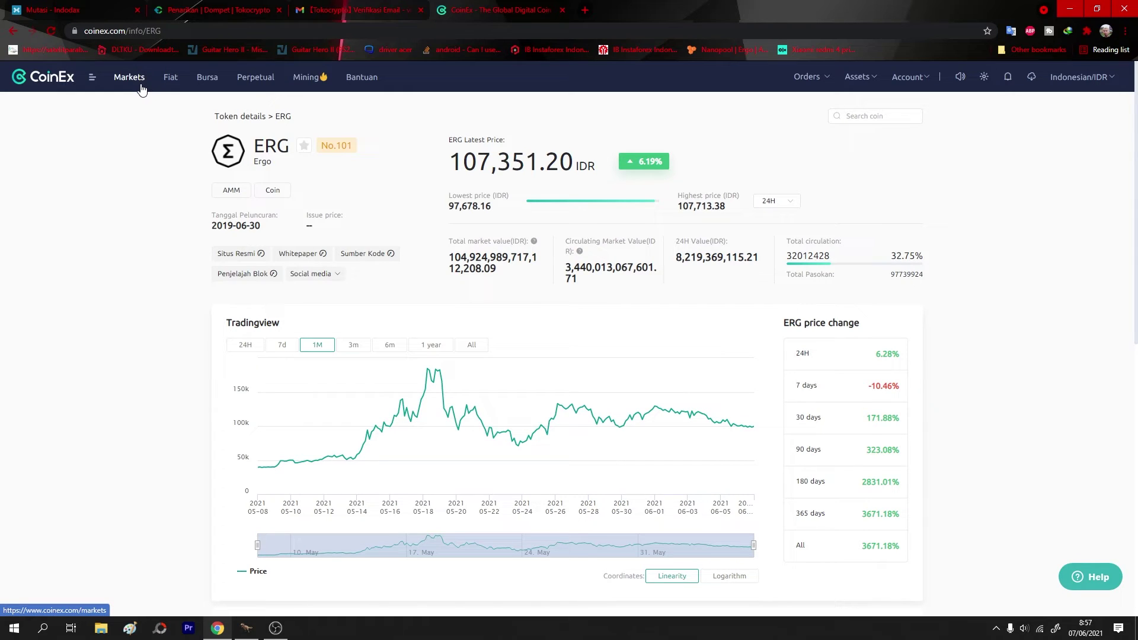
{"action": "left_click", "coordinate": [208, 78]}
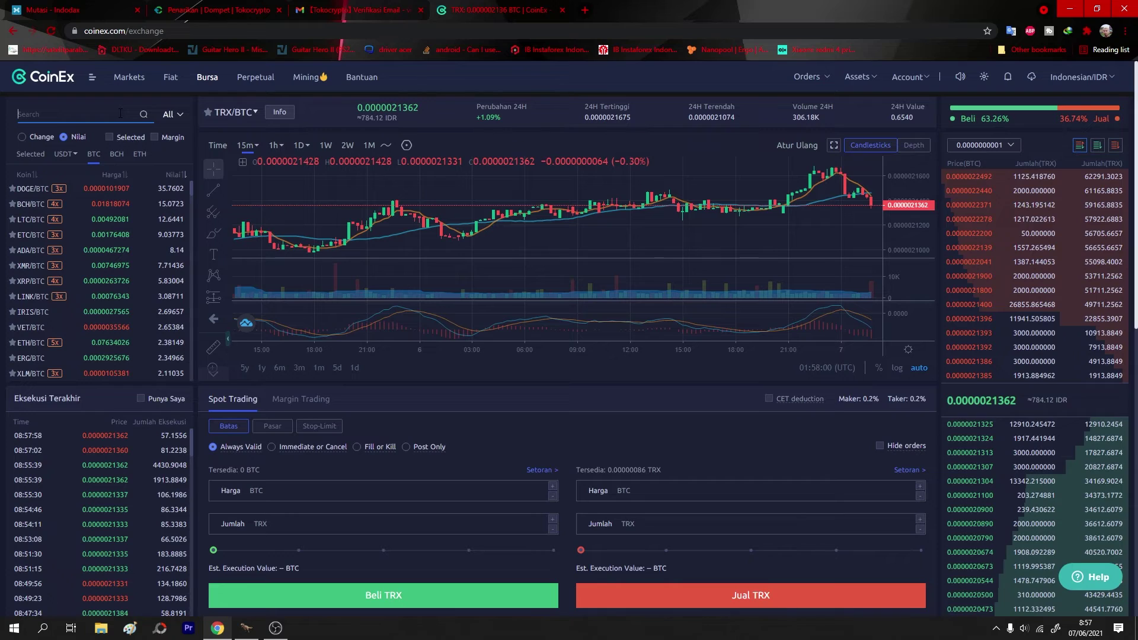
- Open and review the ERG/BTC trading market
{"action": "type", "text": "er"}
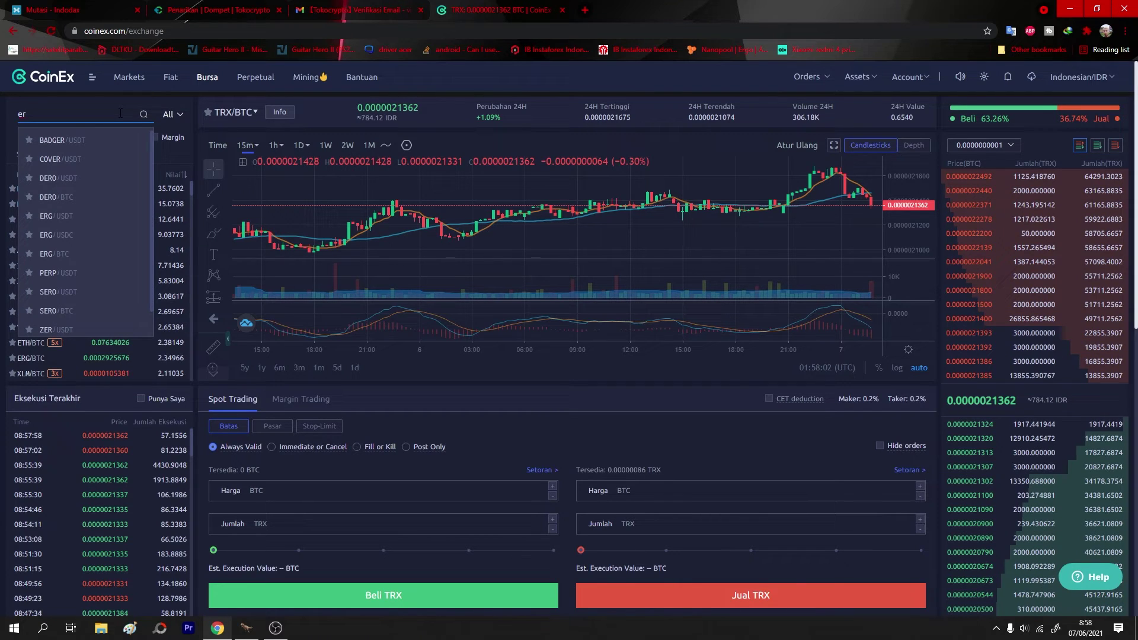
{"action": "type", "text": "g"}
{"action": "left_click", "coordinate": [110, 181]}
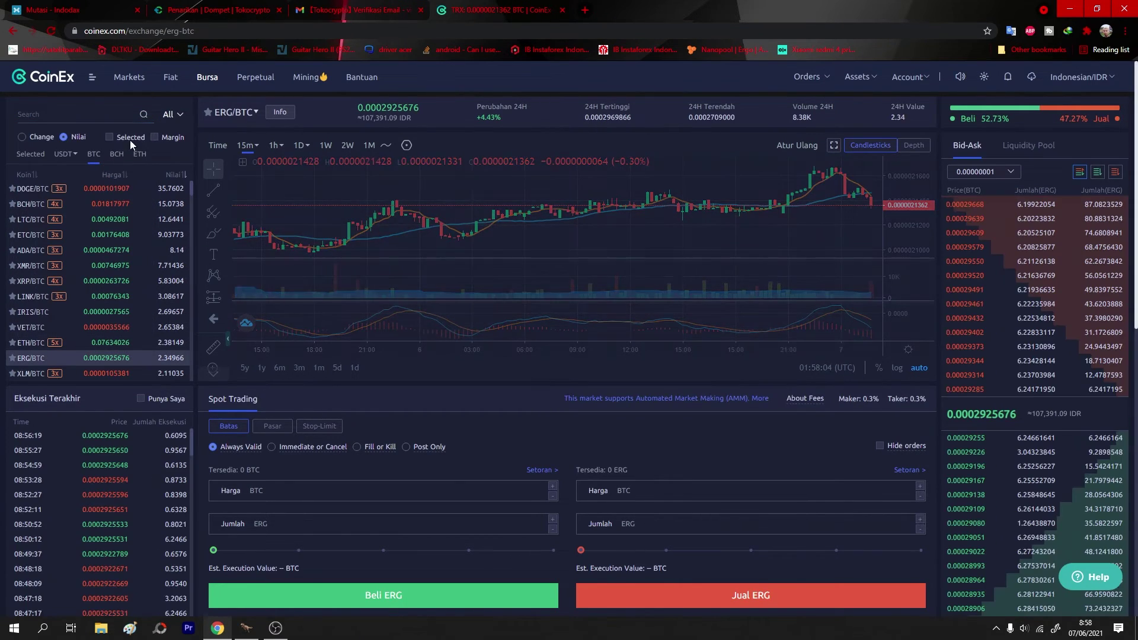
{"action": "scroll", "coordinate": [501, 492], "scroll_direction": "down", "scroll_amount": 1}
{"action": "scroll", "coordinate": [501, 492], "scroll_direction": "down", "scroll_amount": 2}
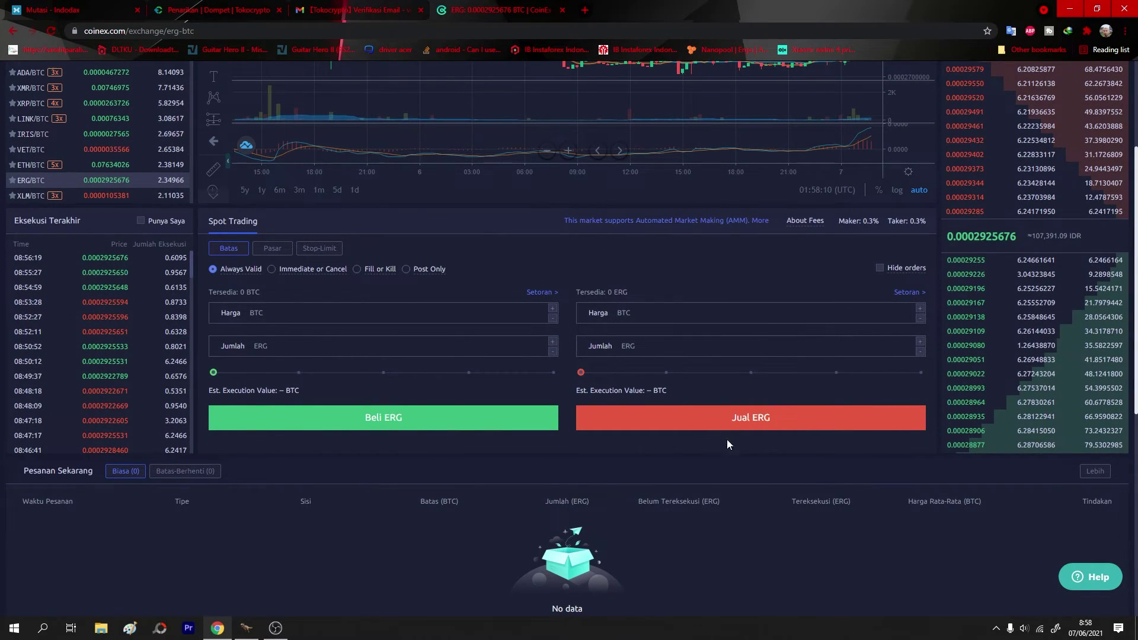
{"action": "scroll", "coordinate": [755, 474], "scroll_direction": "up", "scroll_amount": 3}
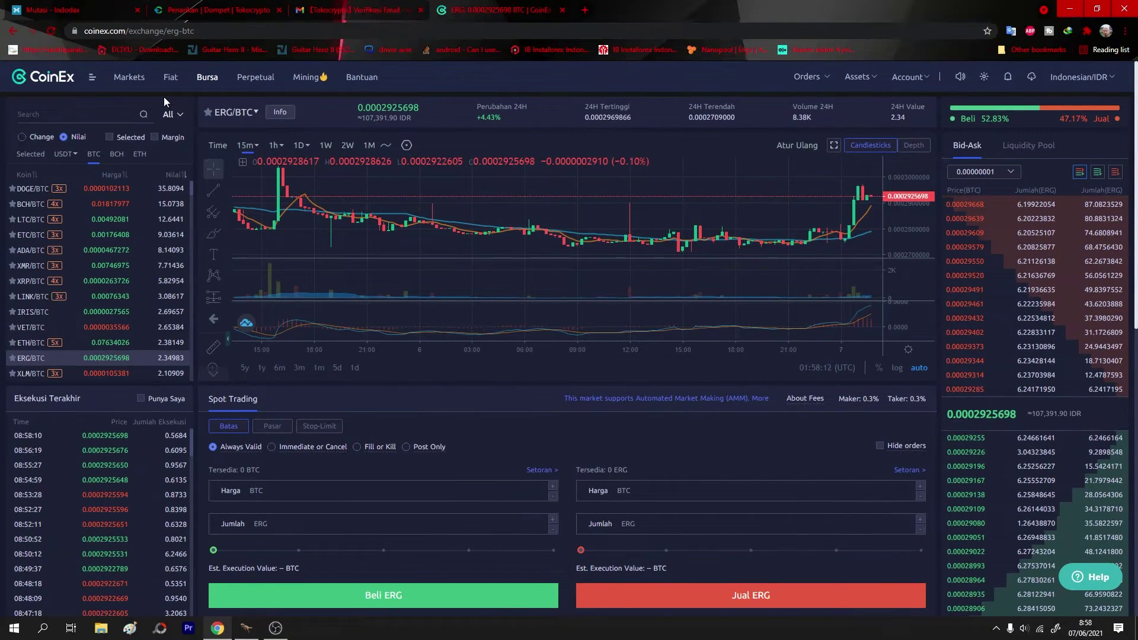
- Review the ZIL/BTC market, then return to Tokocrypto's withdrawal history
{"action": "left_click", "coordinate": [213, 80]}
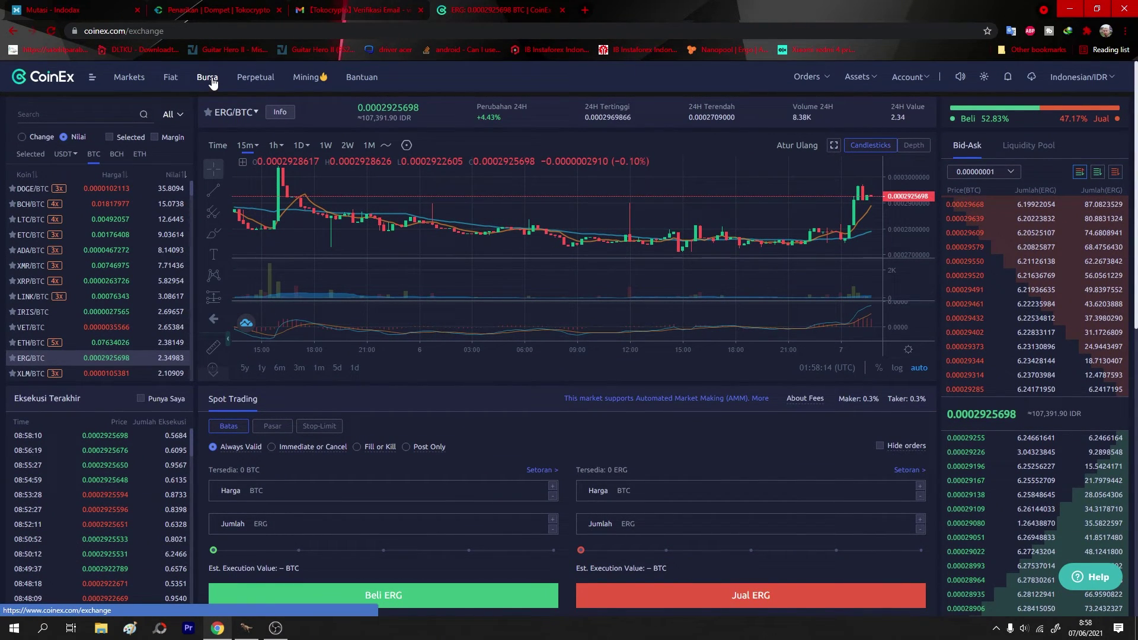
{"action": "left_click", "coordinate": [113, 110]}
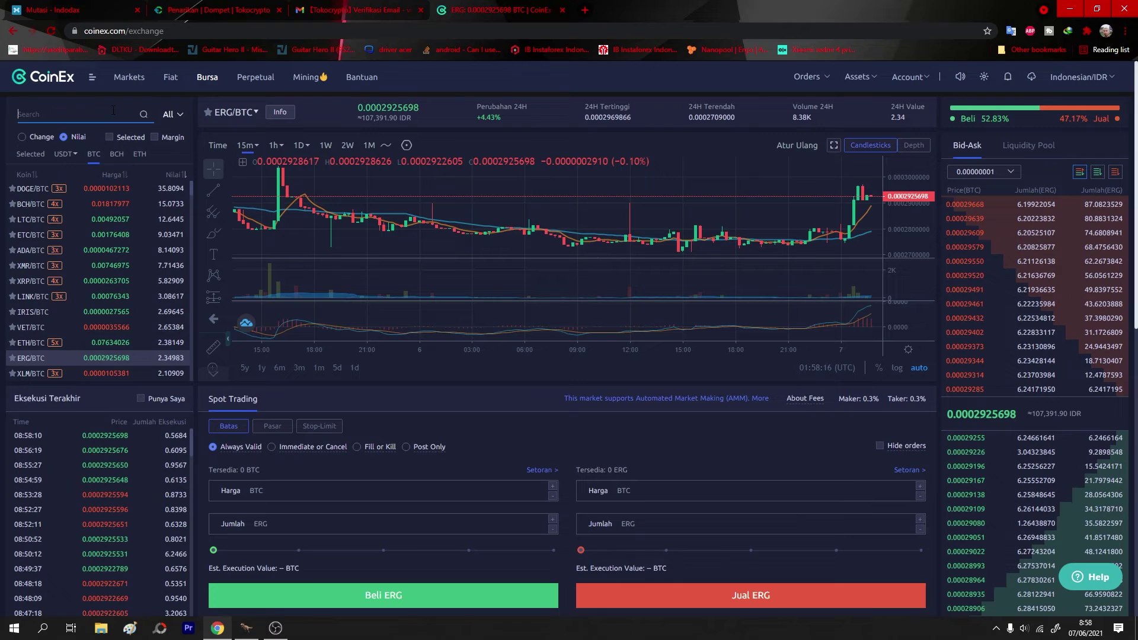
{"action": "type", "text": "ergo"}
{"action": "key", "text": "BackSpace"}
{"action": "key", "text": "BackSpace"}
{"action": "key", "text": "BackSpace"}
{"action": "key", "text": "BackSpace"}
{"action": "type", "text": "zil"}
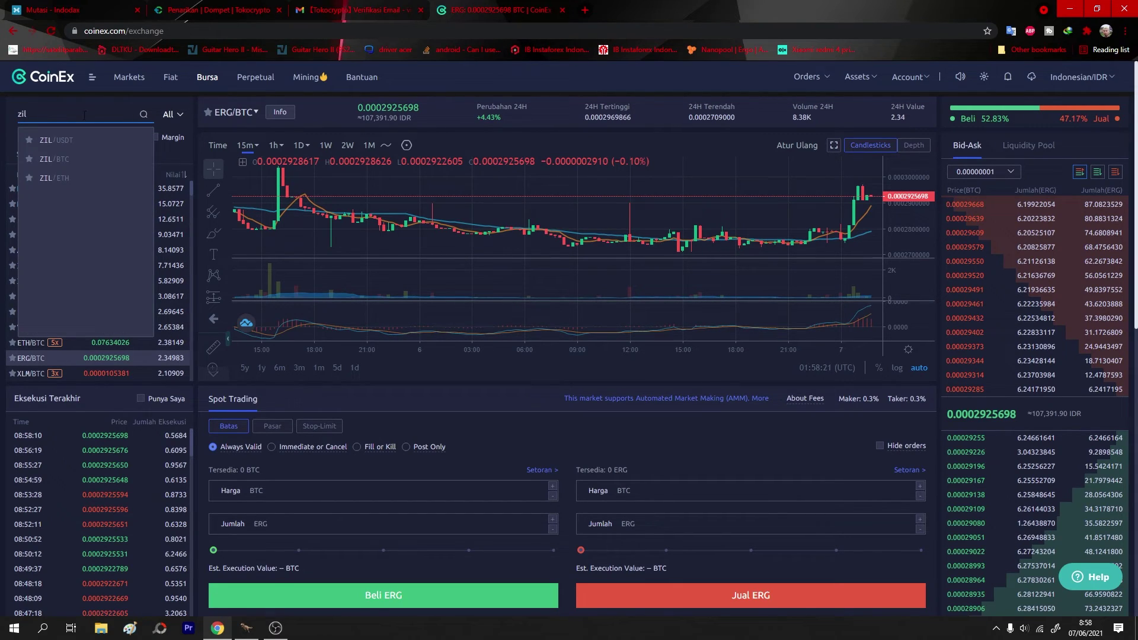
{"action": "left_click", "coordinate": [70, 162]}
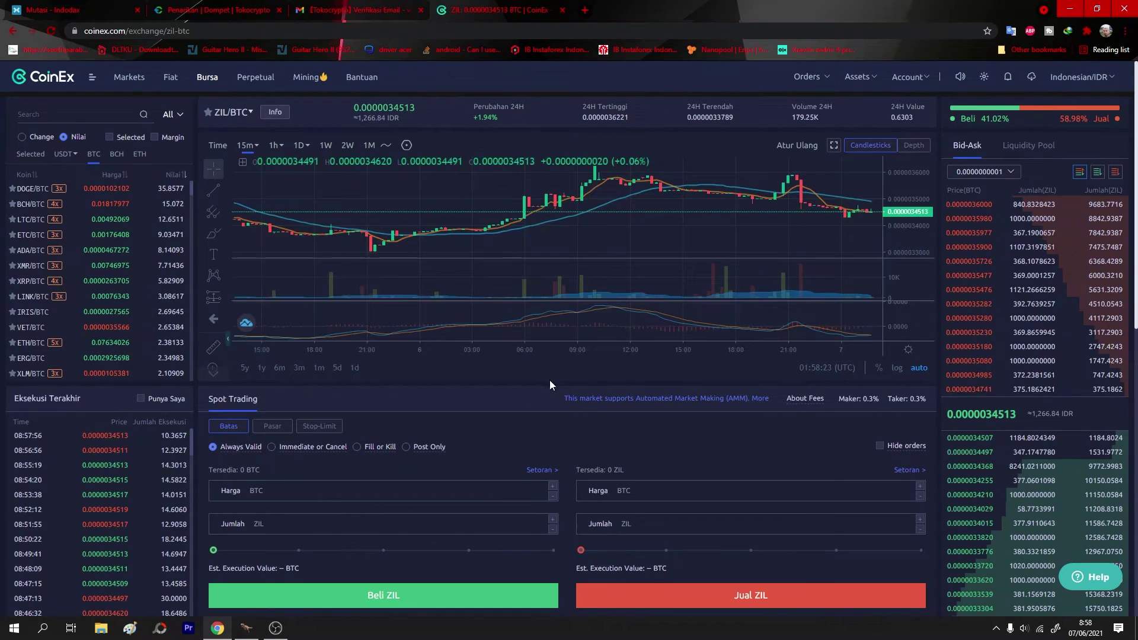
{"action": "scroll", "coordinate": [546, 380], "scroll_direction": "down", "scroll_amount": 3}
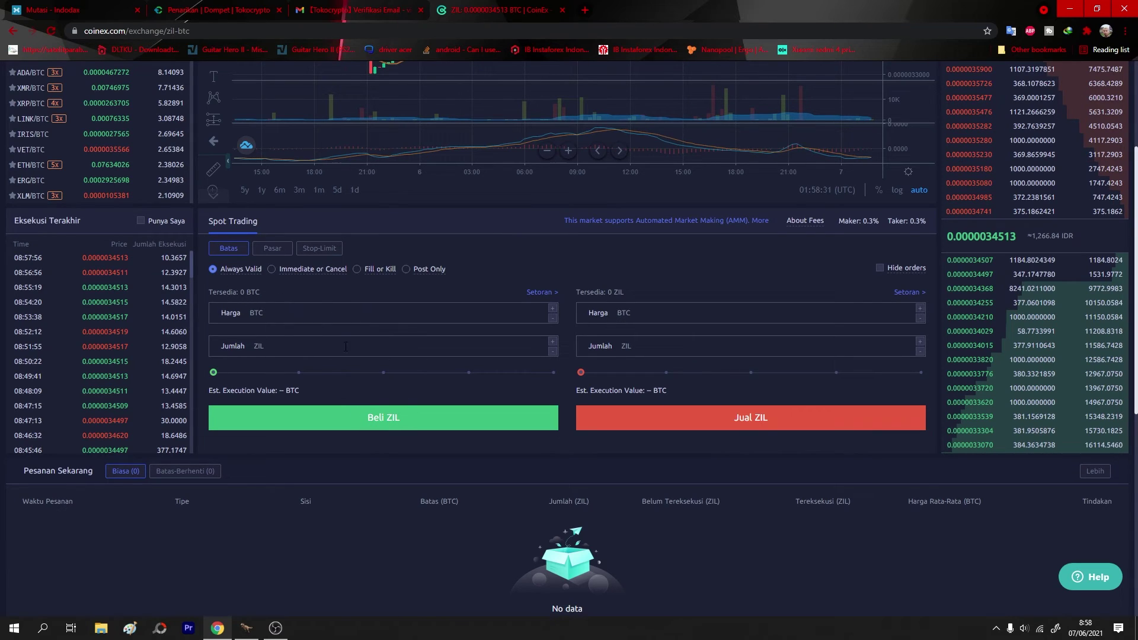
{"action": "scroll", "coordinate": [389, 500], "scroll_direction": "up", "scroll_amount": 2}
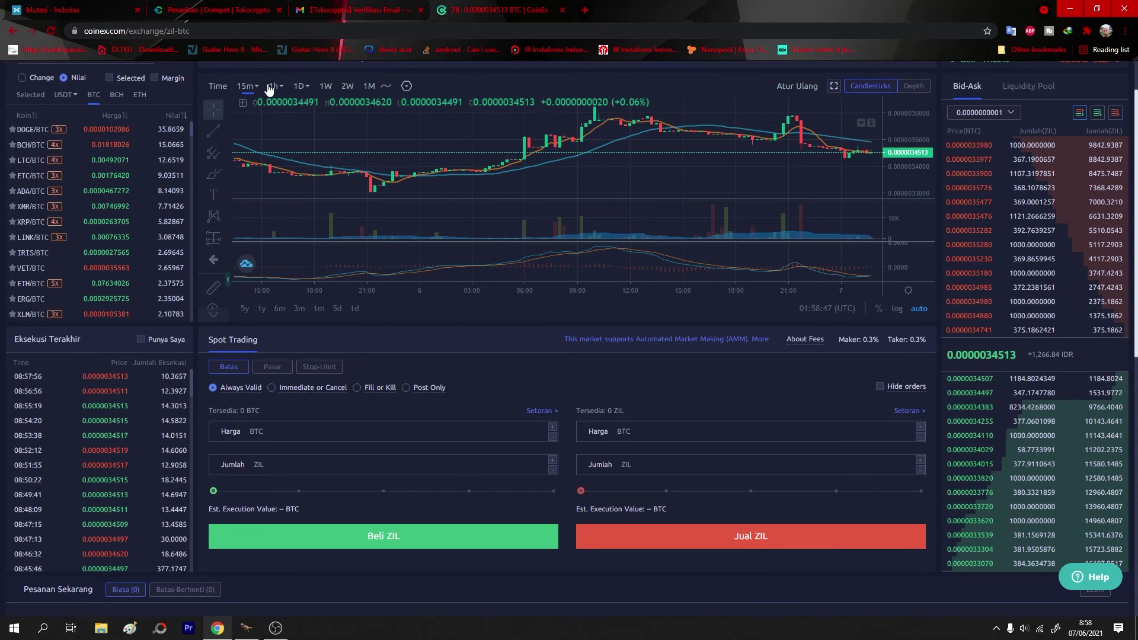
{"action": "left_click", "coordinate": [239, 4]}
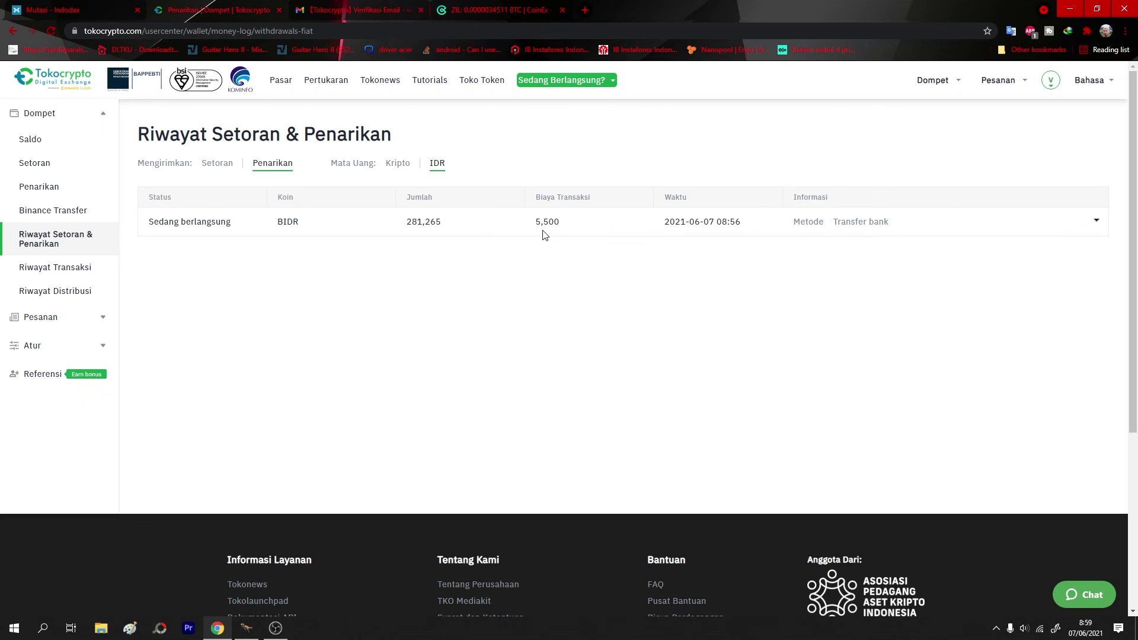
{"action": "left_click_drag", "start_coordinate": [536, 221], "coordinate": [557, 223]}
{"action": "left_click", "coordinate": [645, 296]}
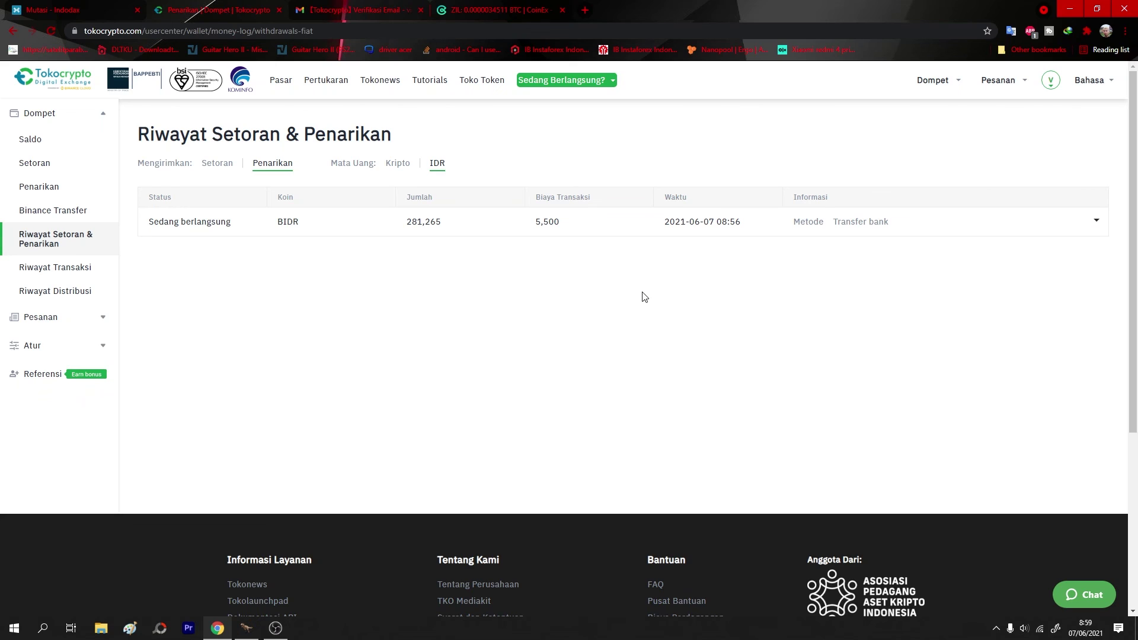